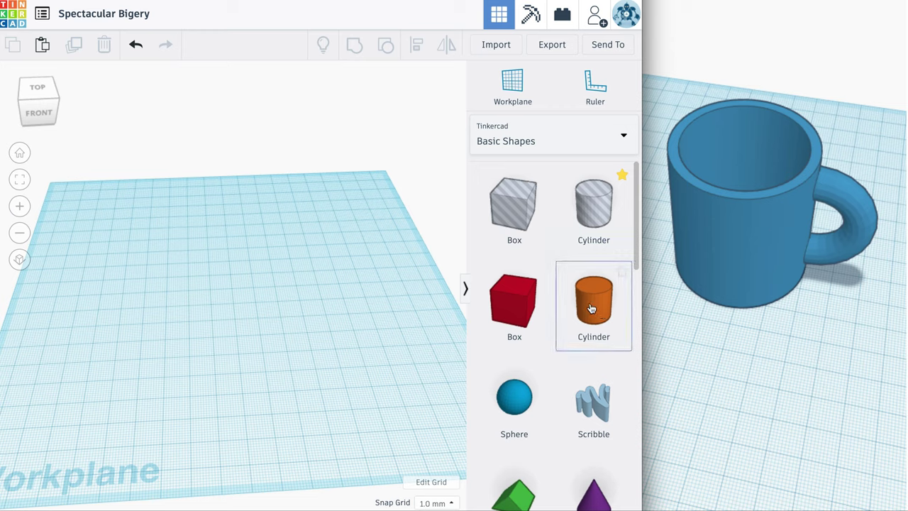
# Place a solid cylinder, resize it to about 50 x 50 mm and taller, and move it left
pyautogui.moveTo(592, 308); pyautogui.dragTo(221, 287)
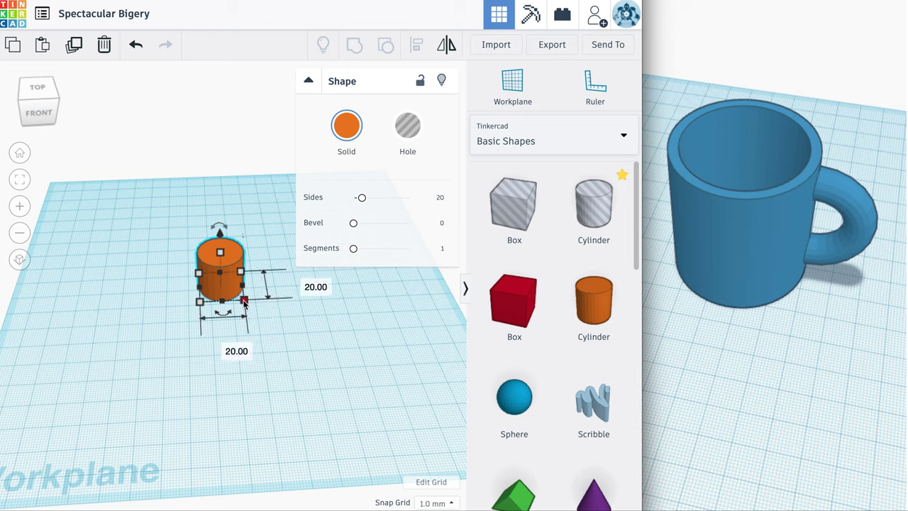
pyautogui.moveTo(245, 303); pyautogui.dragTo(314, 352)
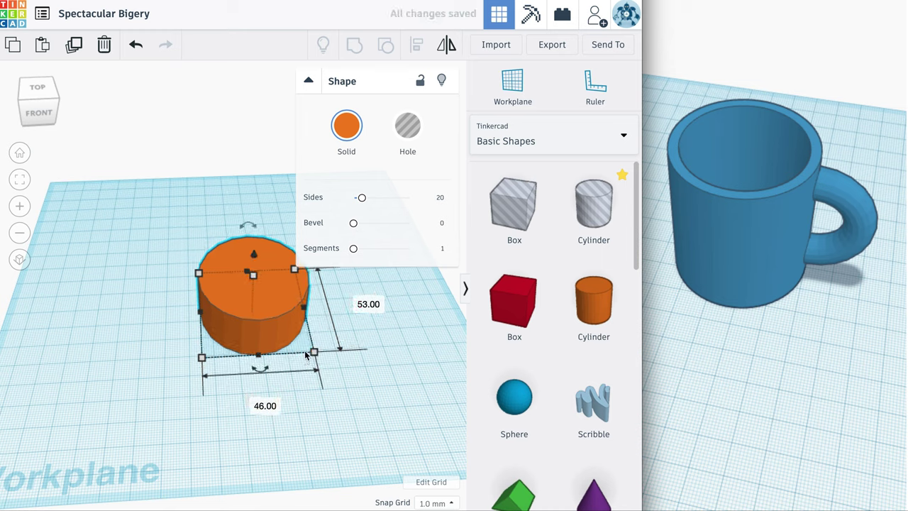
pyautogui.moveTo(315, 352)
pyautogui.mouseDown()
pyautogui.moveTo(312, 345)
pyautogui.moveTo(323, 347)
pyautogui.mouseUp()
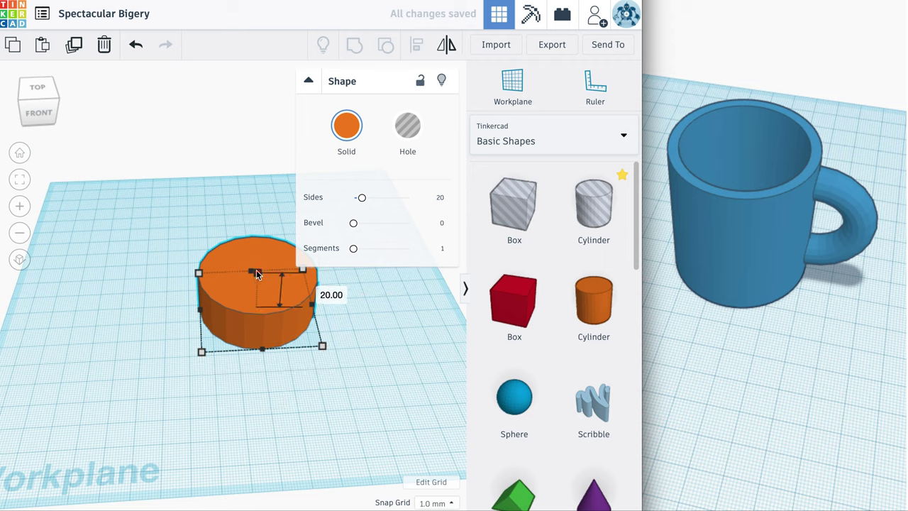
pyautogui.moveTo(256, 272); pyautogui.dragTo(257, 210)
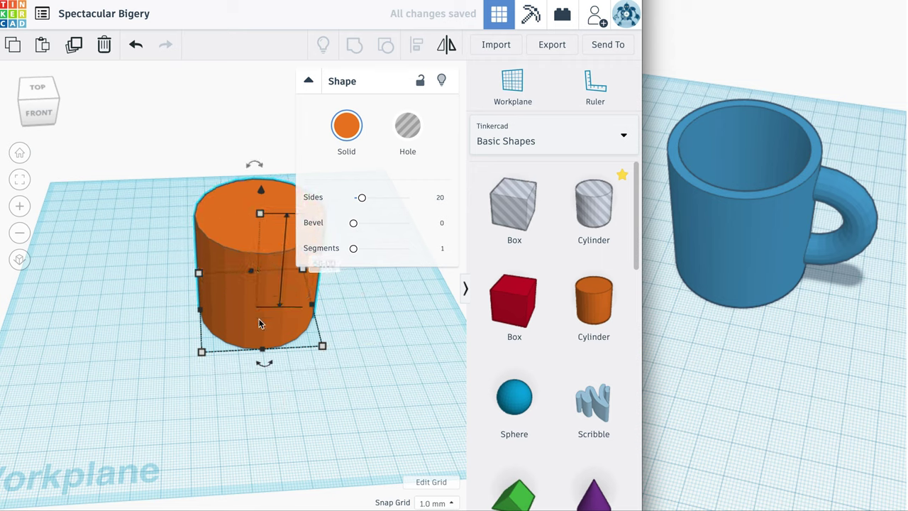
pyautogui.moveTo(257, 339); pyautogui.dragTo(187, 328)
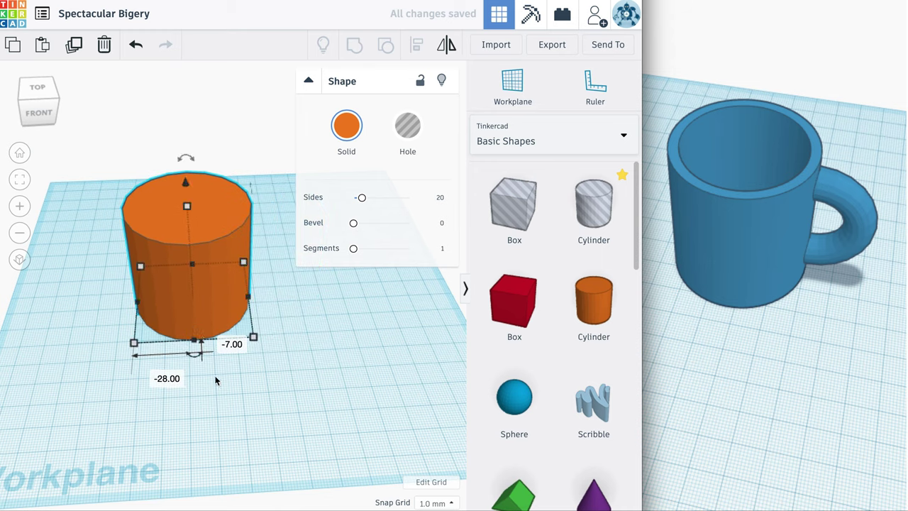
pyautogui.click(255, 394)
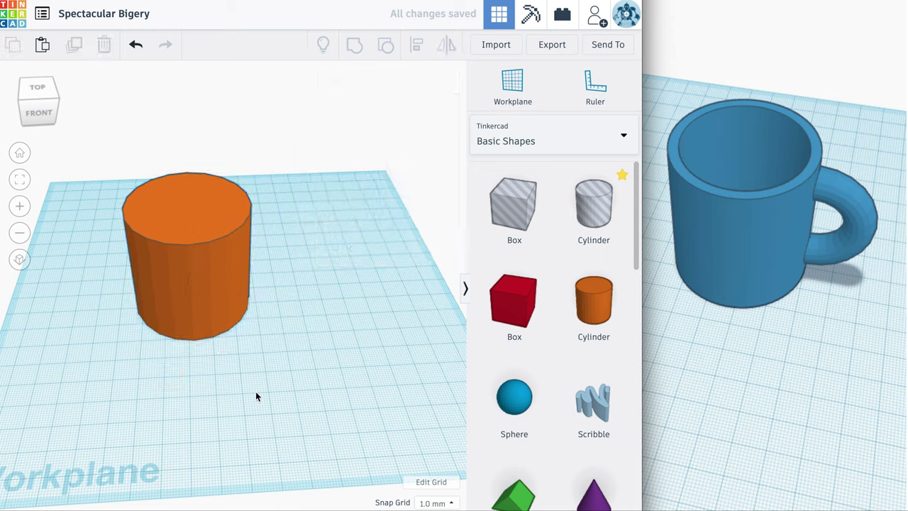
pyautogui.click(180, 273)
pyautogui.moveTo(253, 337)
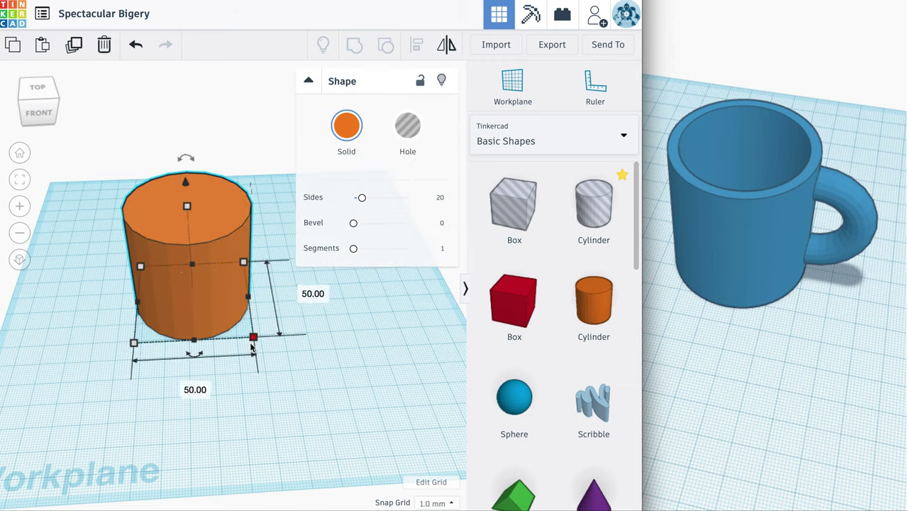
pyautogui.click(191, 390)
pyautogui.write('60')
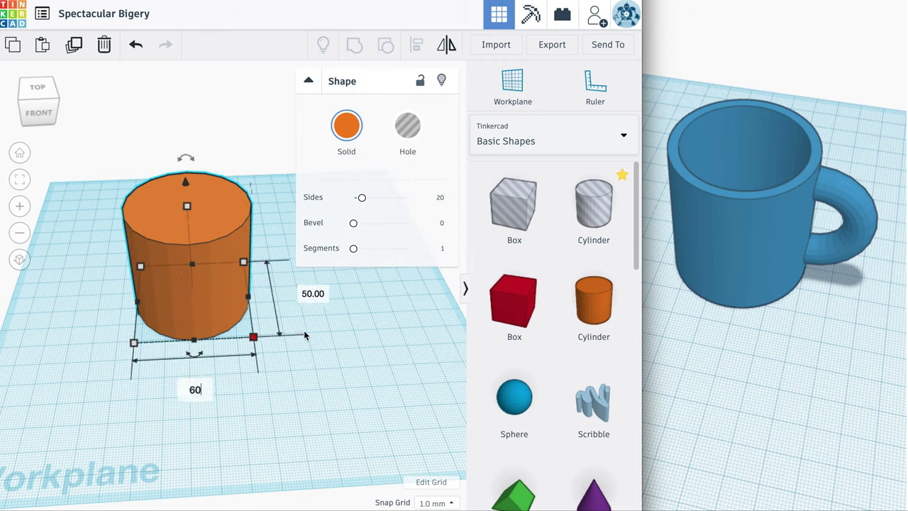
pyautogui.click(308, 292)
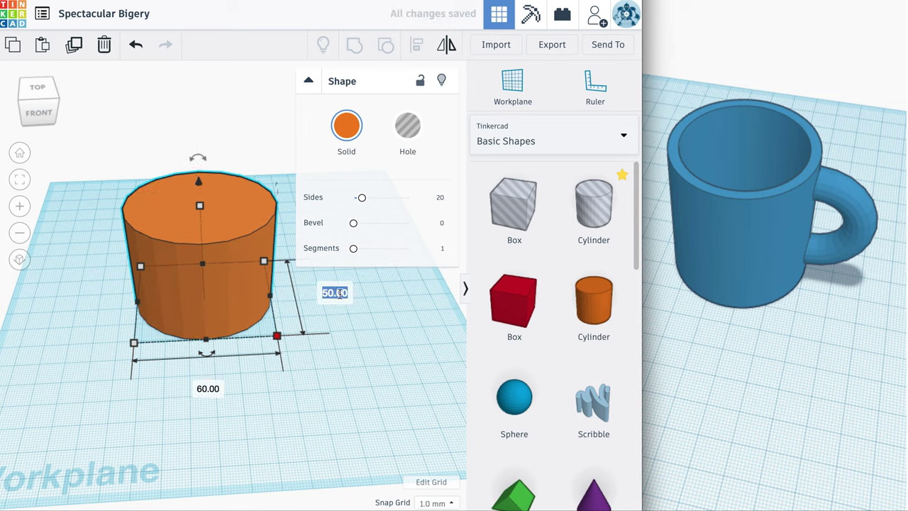
pyautogui.write('60')
pyautogui.press('Return')
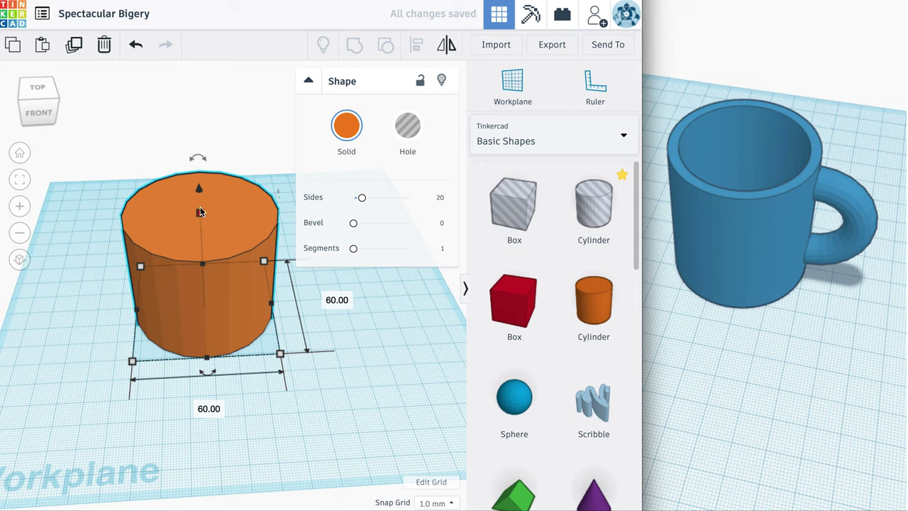
pyautogui.moveTo(201, 210)
pyautogui.click(268, 266)
pyautogui.write('60')
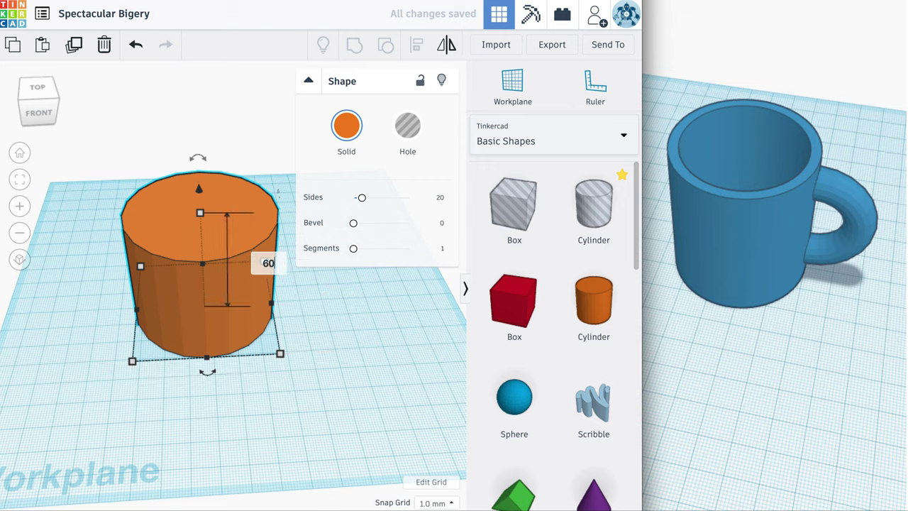
pyautogui.press('Return')
pyautogui.click(258, 398)
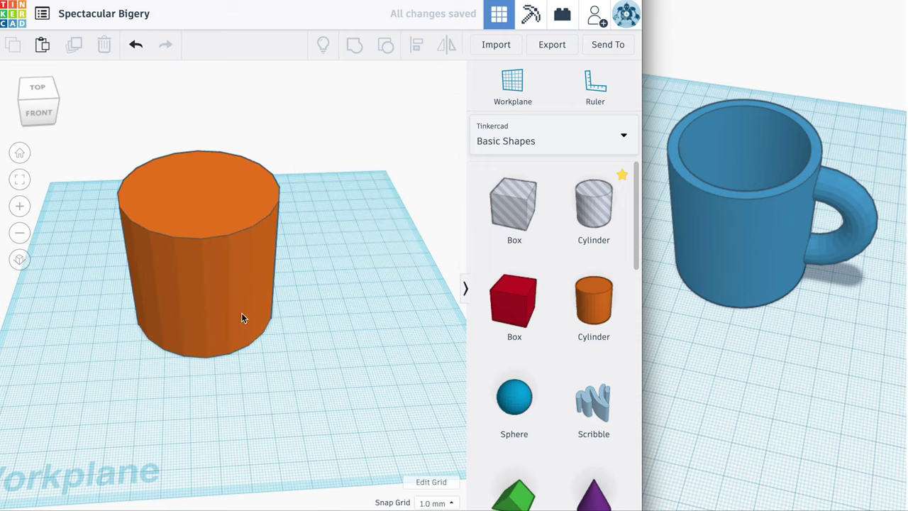
pyautogui.click(224, 279)
pyautogui.moveTo(280, 354)
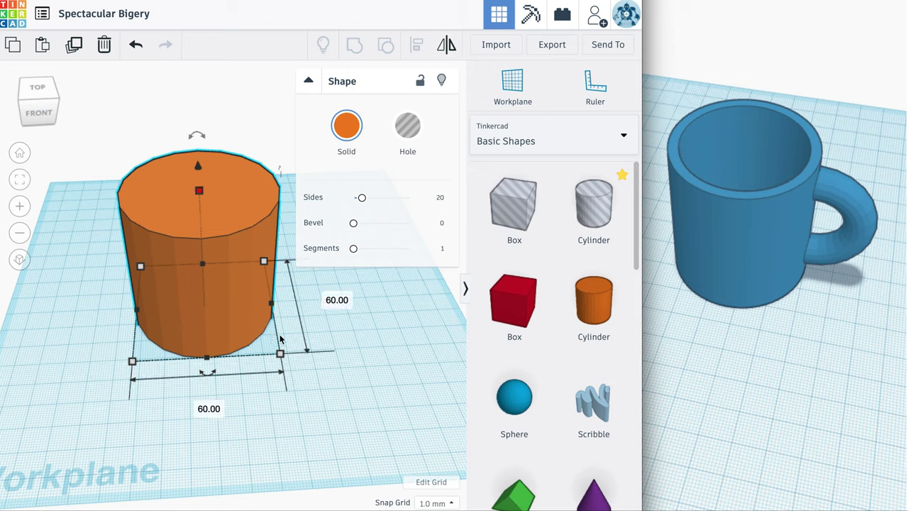
pyautogui.moveTo(280, 355); pyautogui.dragTo(260, 336)
pyautogui.moveTo(242, 301)
pyautogui.mouseDown()
pyautogui.moveTo(217, 280)
pyautogui.moveTo(275, 317)
pyautogui.moveTo(242, 294)
pyautogui.moveTo(248, 301)
pyautogui.mouseUp()
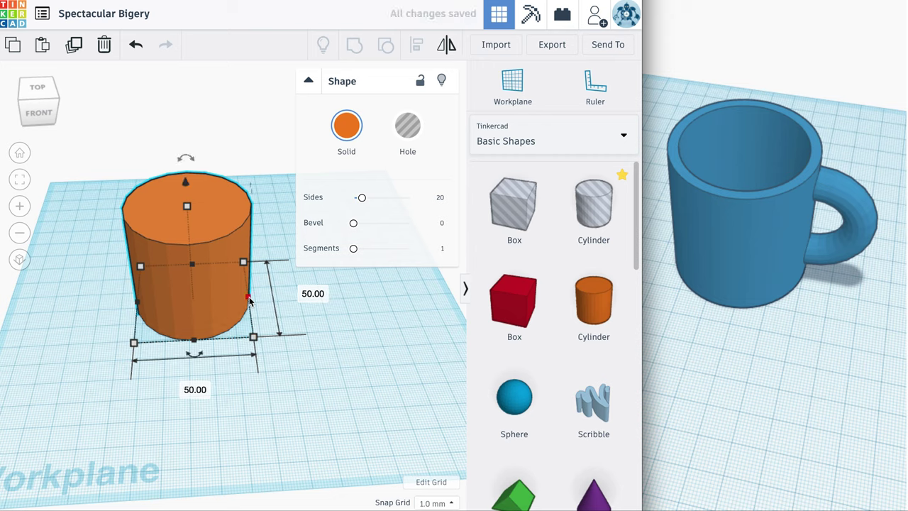
# Nudge the cylinder slightly right and check it from the top view
pyautogui.click(291, 348)
pyautogui.moveTo(193, 283)
pyautogui.mouseDown()
pyautogui.moveTo(213, 280)
pyautogui.moveTo(204, 281)
pyautogui.mouseUp()
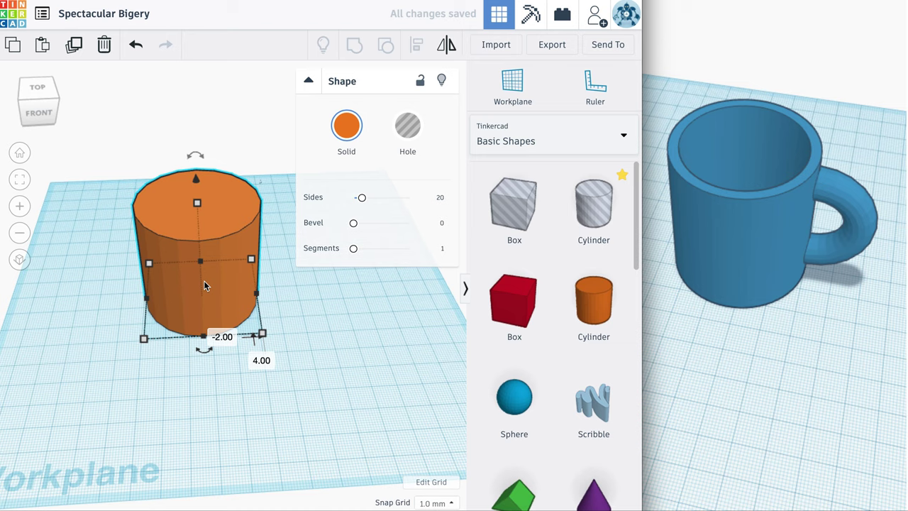
pyautogui.click(49, 93)
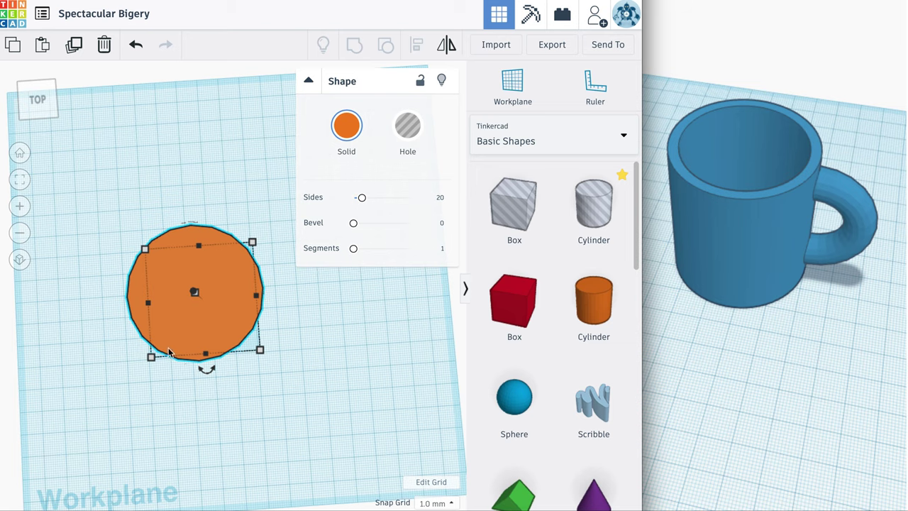
pyautogui.moveTo(37, 101); pyautogui.dragTo(40, 94)
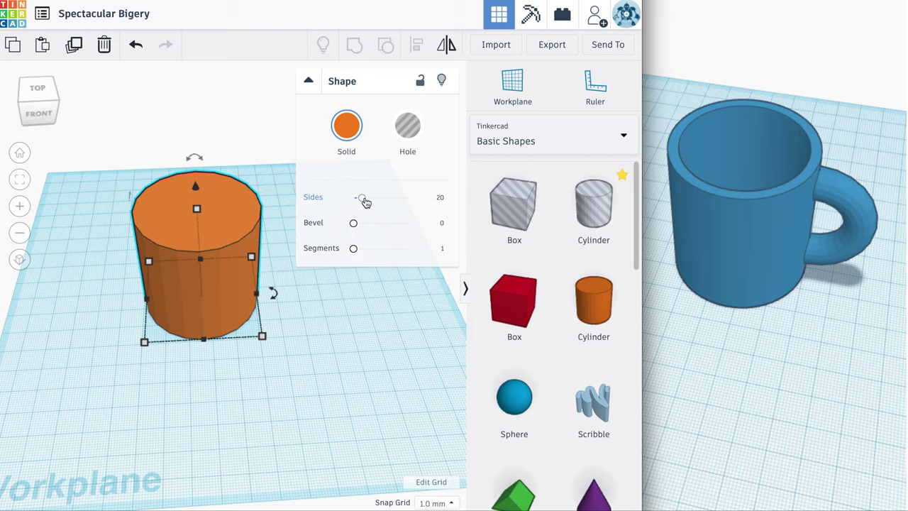
# Set the cylinder's Sides to 64 and check the smoother wall from the Top and Front views
pyautogui.moveTo(363, 199); pyautogui.dragTo(420, 200)
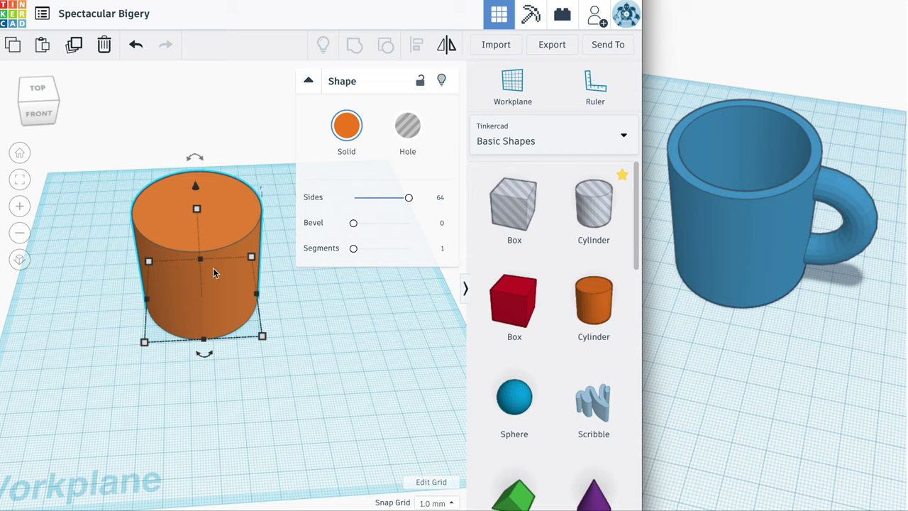
pyautogui.click(408, 197)
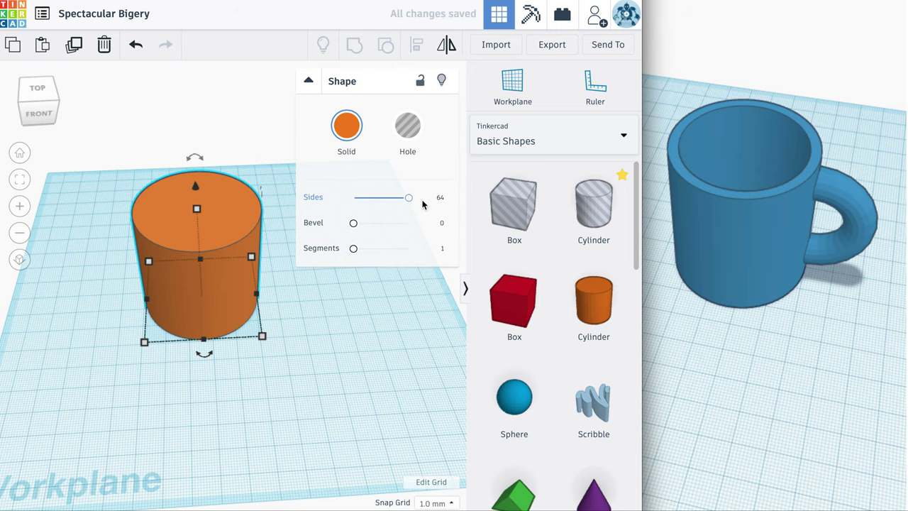
pyautogui.click(38, 90)
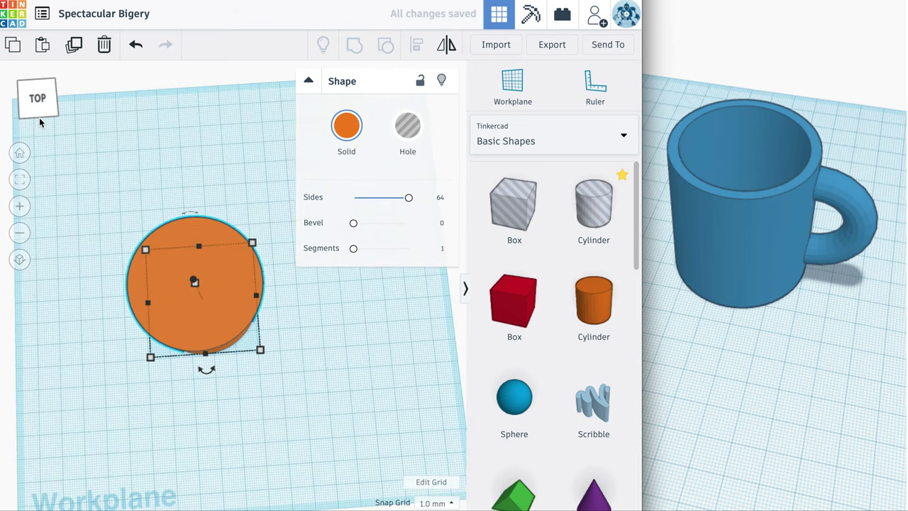
pyautogui.click(39, 118)
pyautogui.click(41, 118)
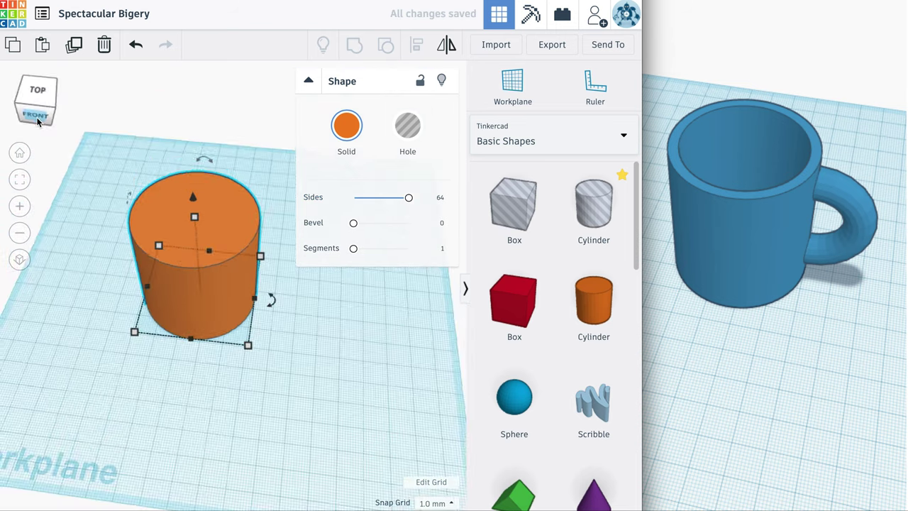
pyautogui.click(41, 119)
pyautogui.click(42, 116)
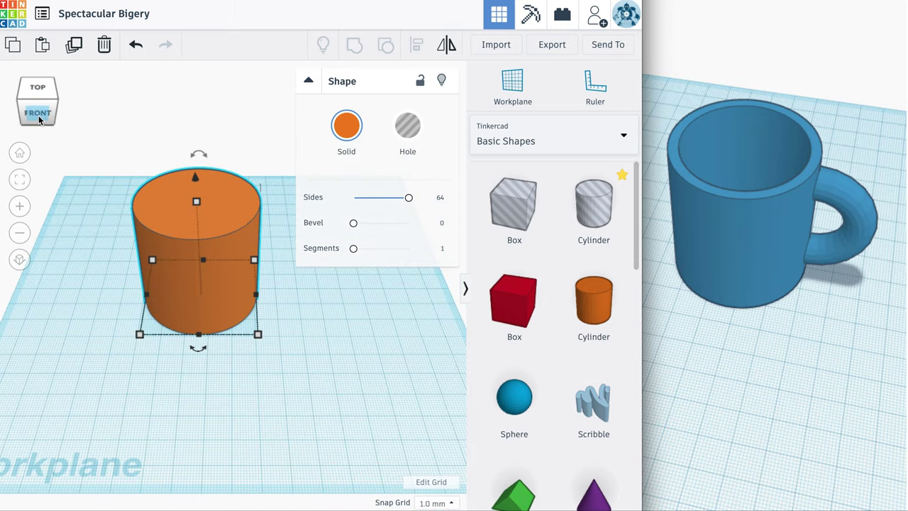
pyautogui.click(38, 120)
pyautogui.click(40, 122)
pyautogui.click(39, 121)
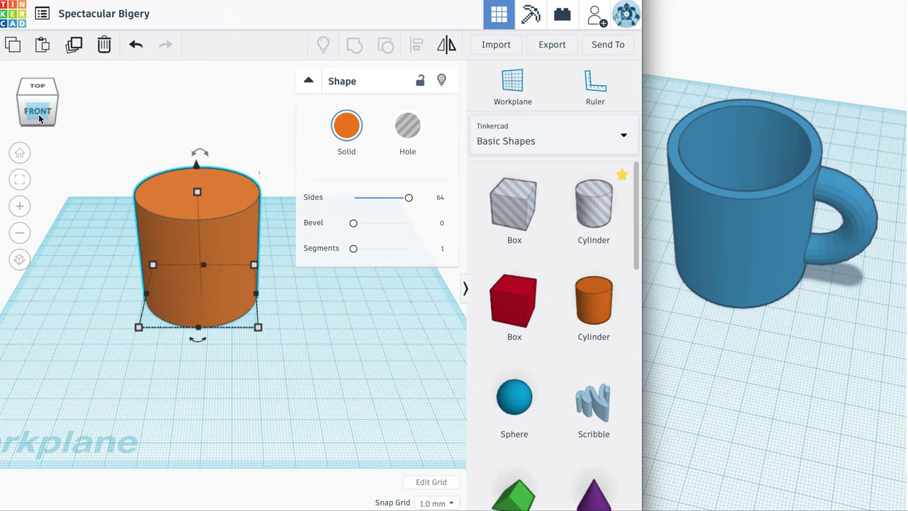
pyautogui.scroll(2, 255, 257)
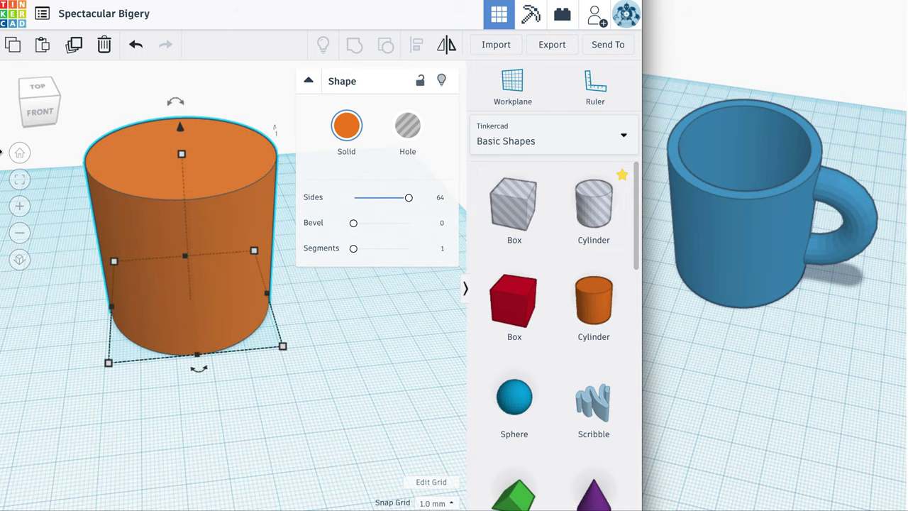
# Place a hole cylinder beside the orange cylinder and select it
pyautogui.click(36, 115)
pyautogui.click(34, 118)
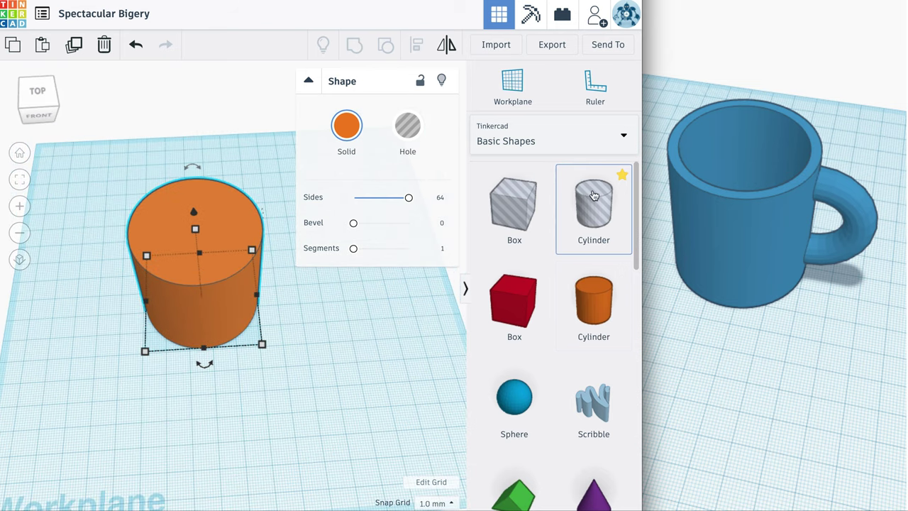
pyautogui.moveTo(594, 196); pyautogui.dragTo(278, 341)
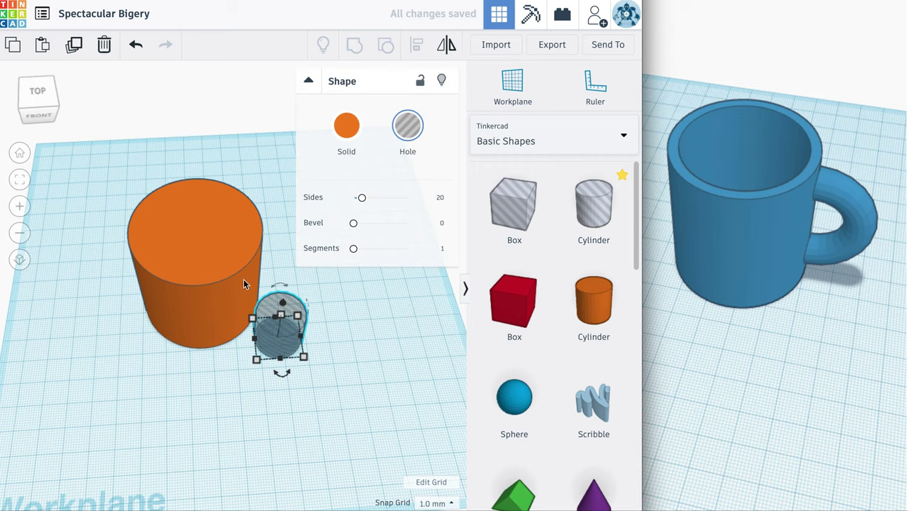
pyautogui.click(227, 317)
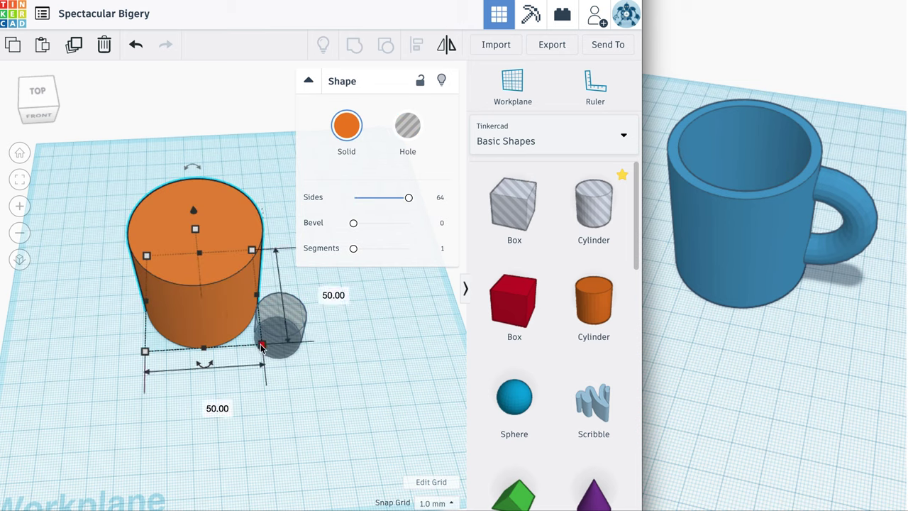
pyautogui.click(287, 323)
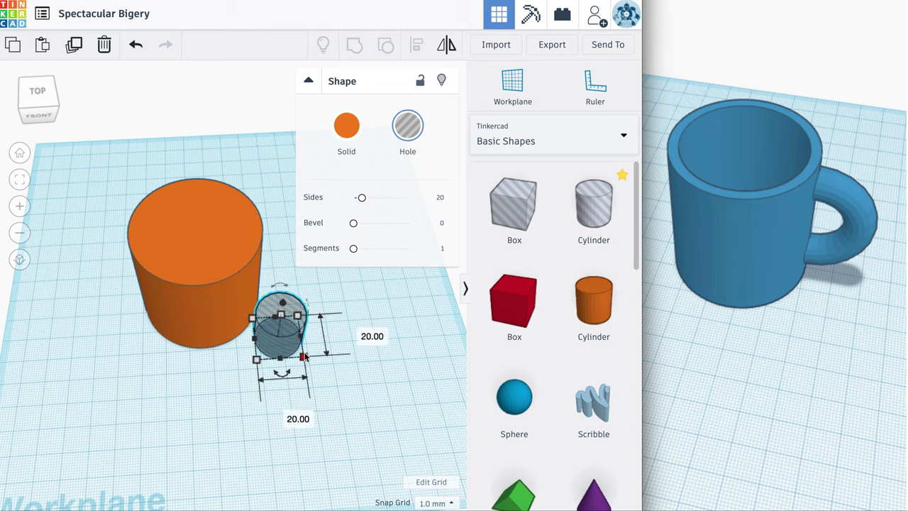
# Size the hole cylinder to 40 x 40 mm with a 50 mm height
pyautogui.click(362, 333)
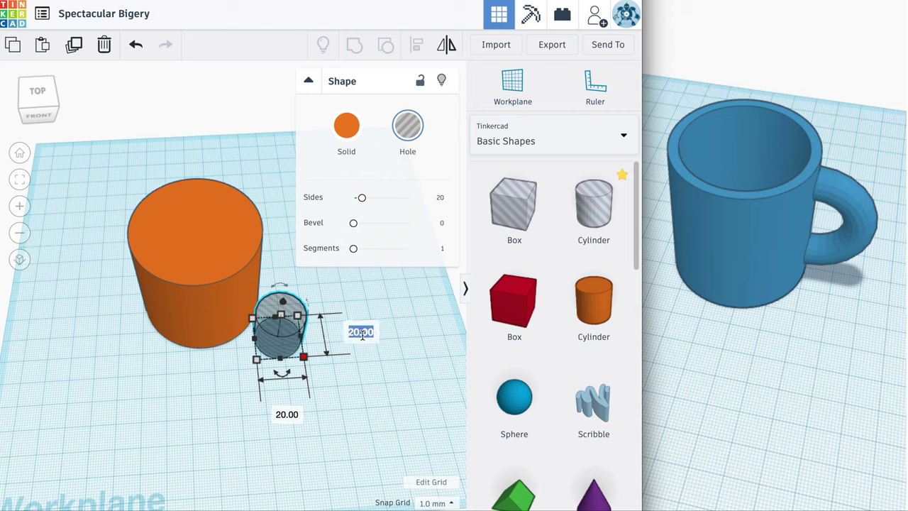
pyautogui.write('40')
pyautogui.click(292, 415)
pyautogui.write('40')
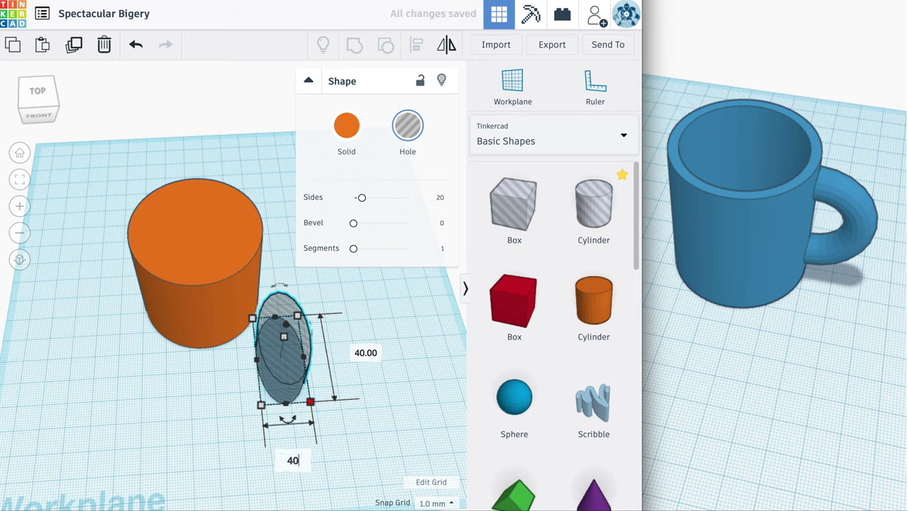
pyautogui.press('Return')
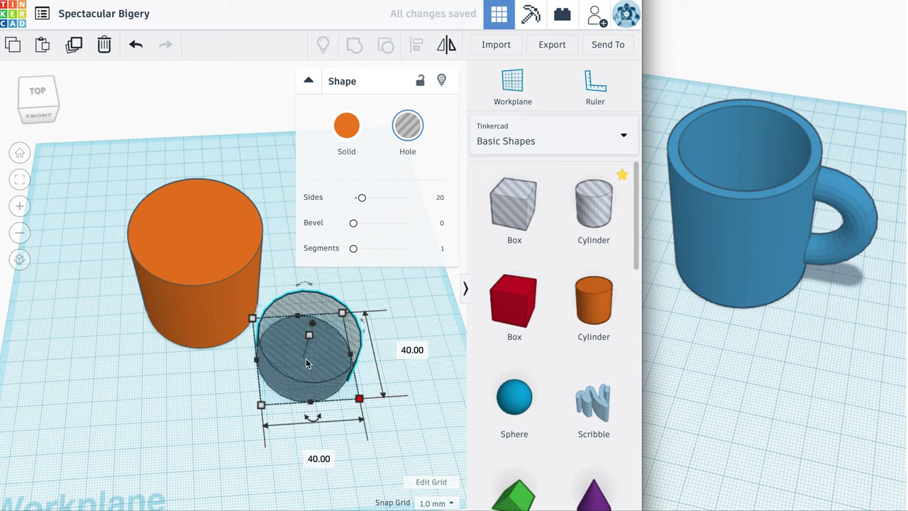
pyautogui.click(364, 347)
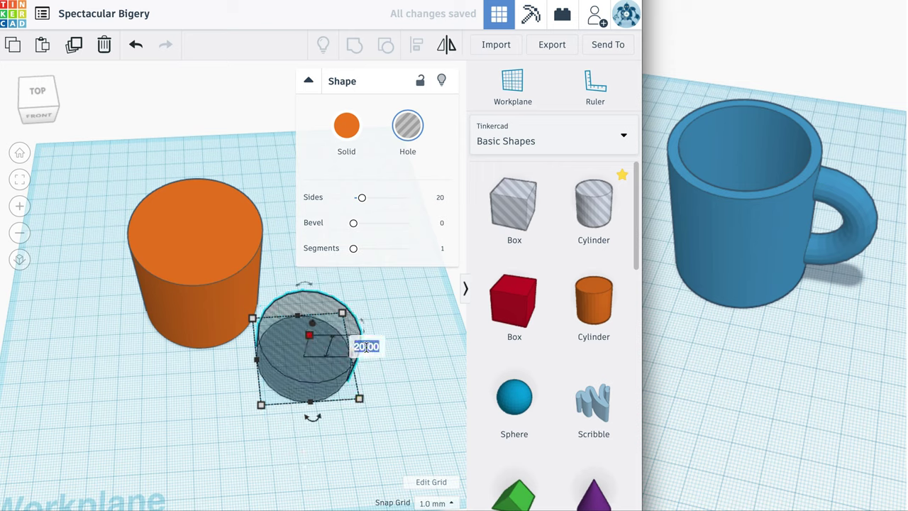
pyautogui.write('50')
pyautogui.press('Return')
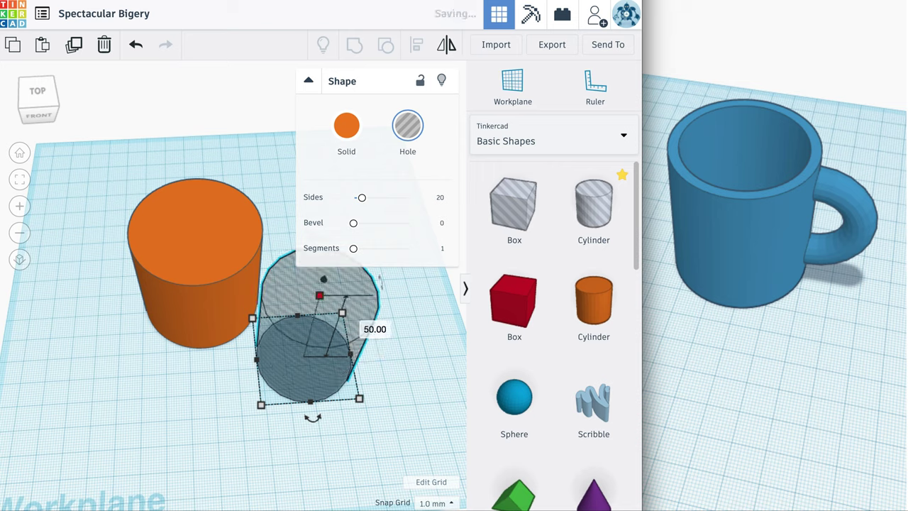
# Move the hole into the orange cylinder and resize its footprint to 42 x 42 mm
pyautogui.moveTo(298, 349); pyautogui.dragTo(236, 325)
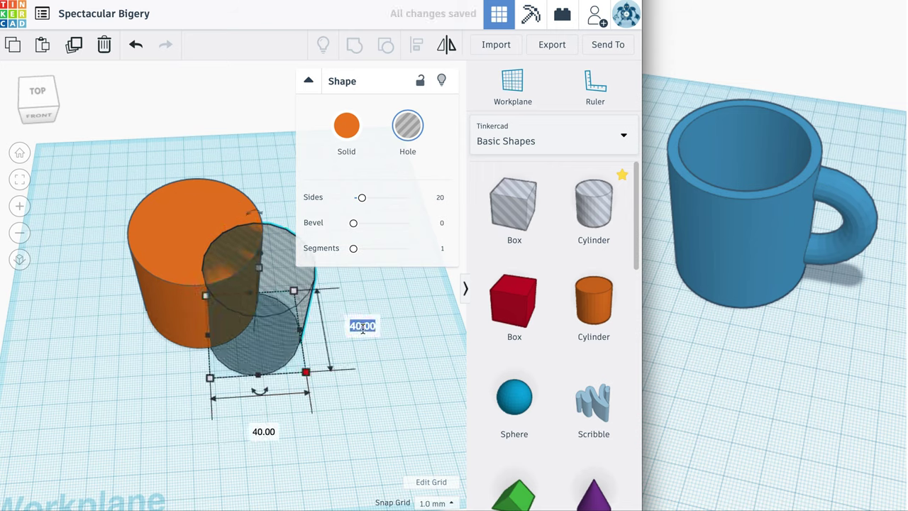
pyautogui.write('42')
pyautogui.press('Tab')
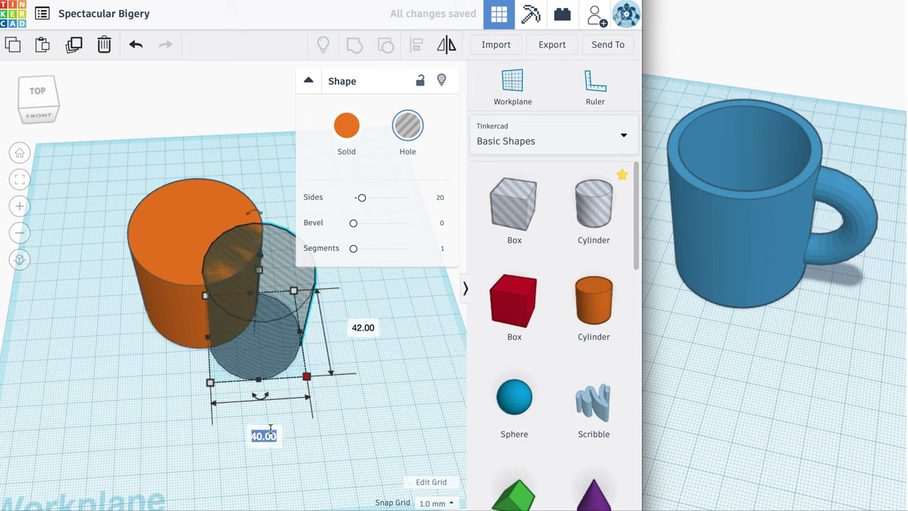
pyautogui.write('42')
pyautogui.press('Return')
# Centre the hole over the orange cylinder, give it 64 sides, and select both shapes
pyautogui.moveTo(262, 374); pyautogui.dragTo(209, 328)
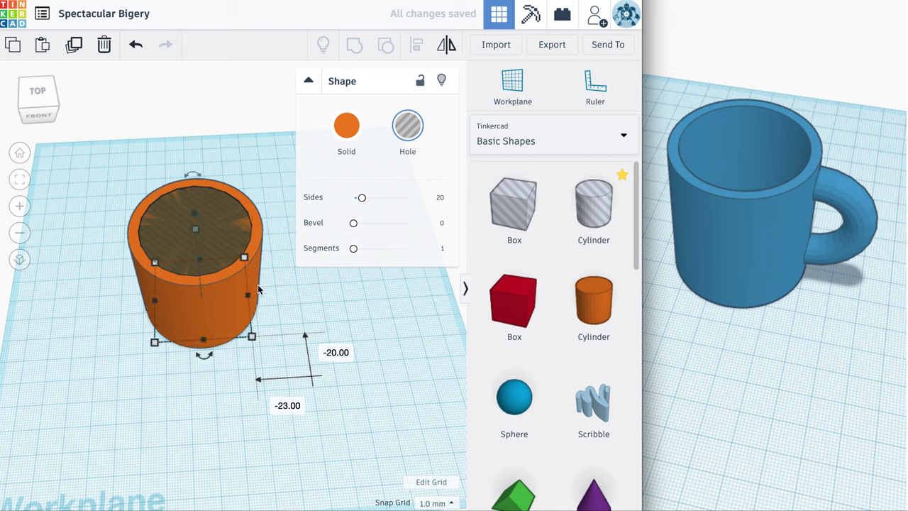
pyautogui.moveTo(361, 198); pyautogui.dragTo(431, 204)
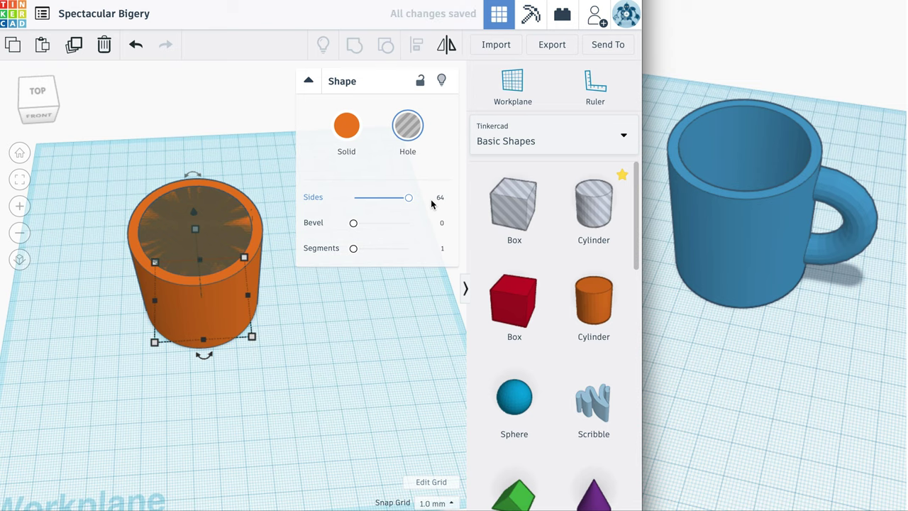
pyautogui.click(35, 92)
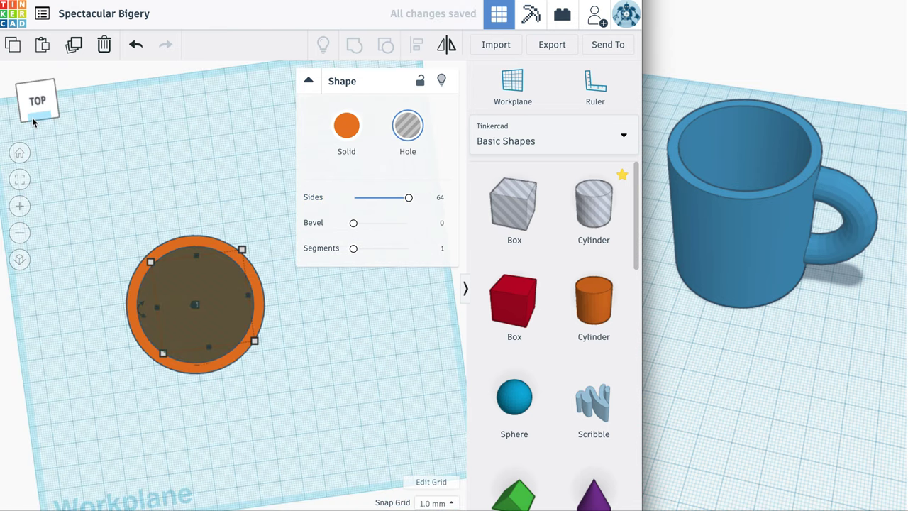
pyautogui.moveTo(167, 329)
pyautogui.mouseDown()
pyautogui.moveTo(114, 271)
pyautogui.moveTo(143, 366)
pyautogui.moveTo(146, 334)
pyautogui.moveTo(167, 327)
pyautogui.mouseUp()
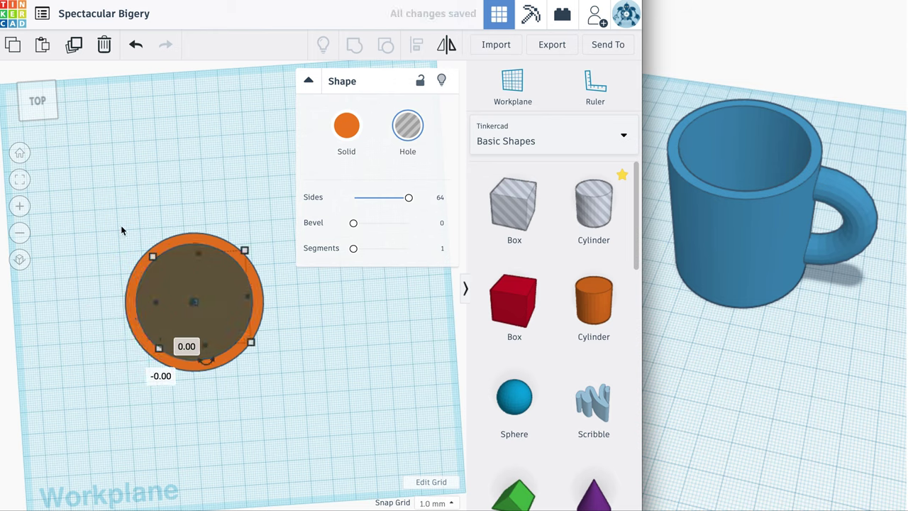
pyautogui.moveTo(122, 228); pyautogui.dragTo(220, 322)
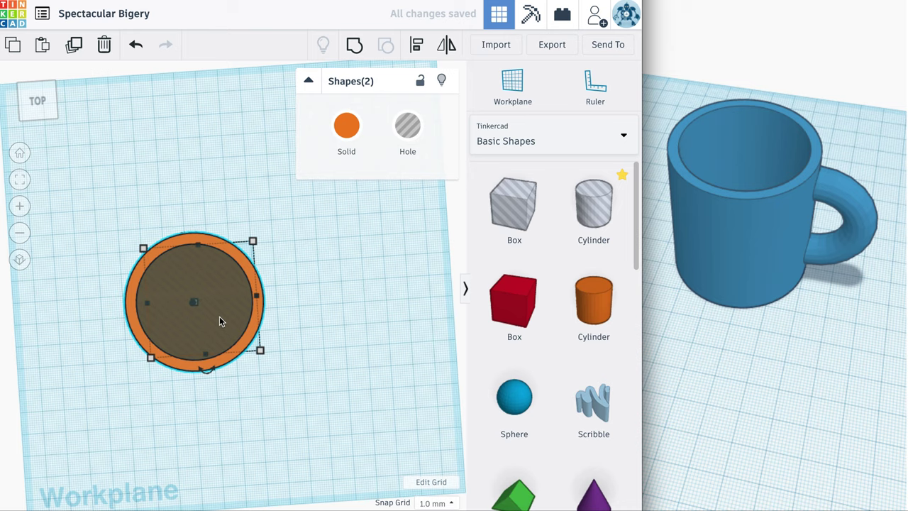
pyautogui.click(116, 191)
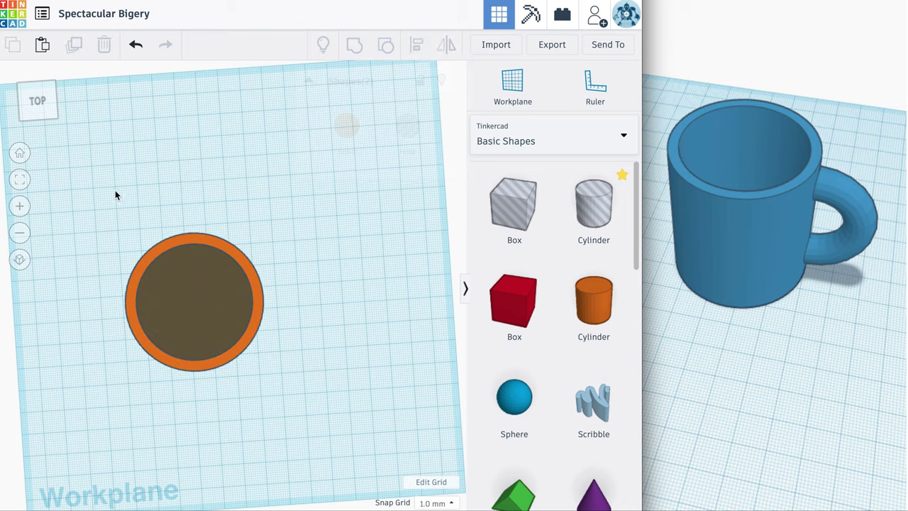
pyautogui.moveTo(81, 175); pyautogui.dragTo(251, 349)
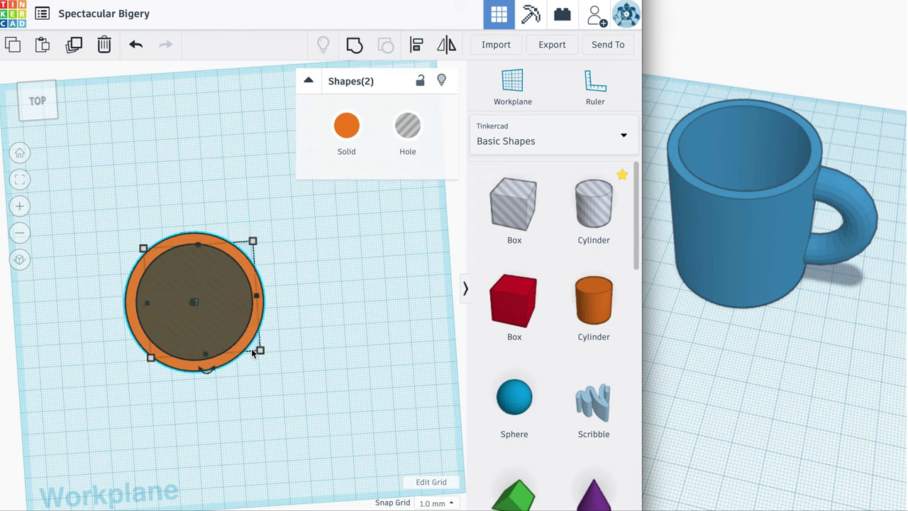
pyautogui.click(36, 110)
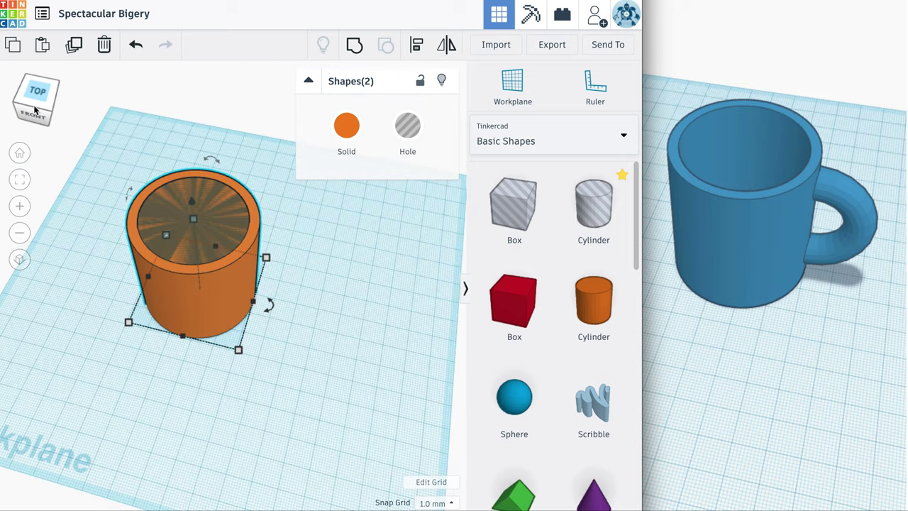
pyautogui.click(357, 47)
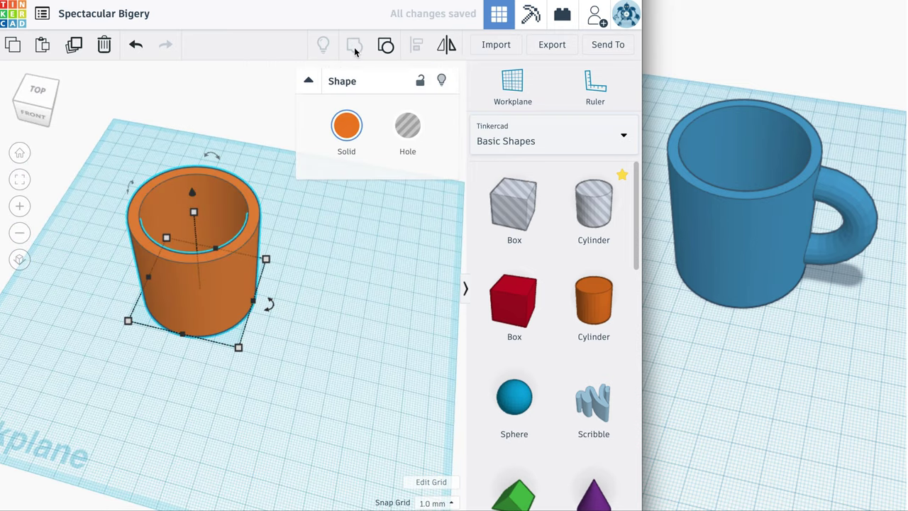
pyautogui.click(40, 103)
pyautogui.click(50, 110)
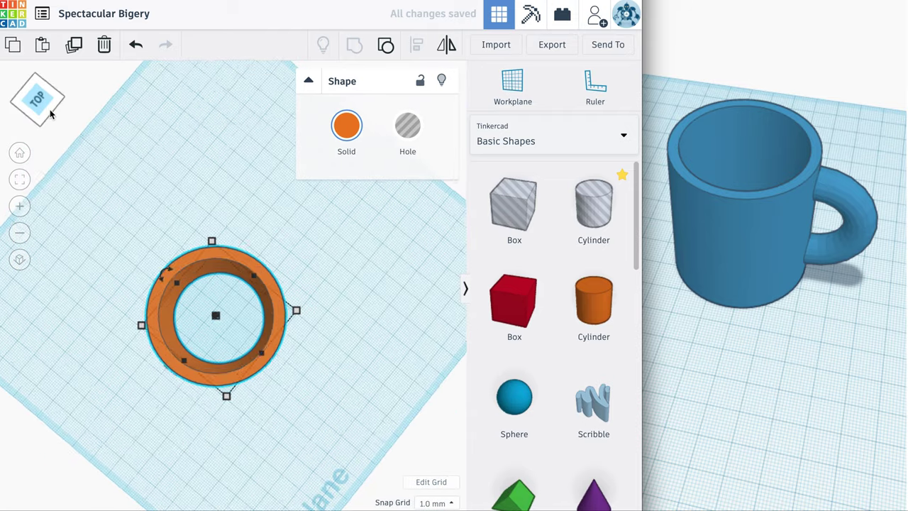
pyautogui.click(49, 110)
pyautogui.click(48, 112)
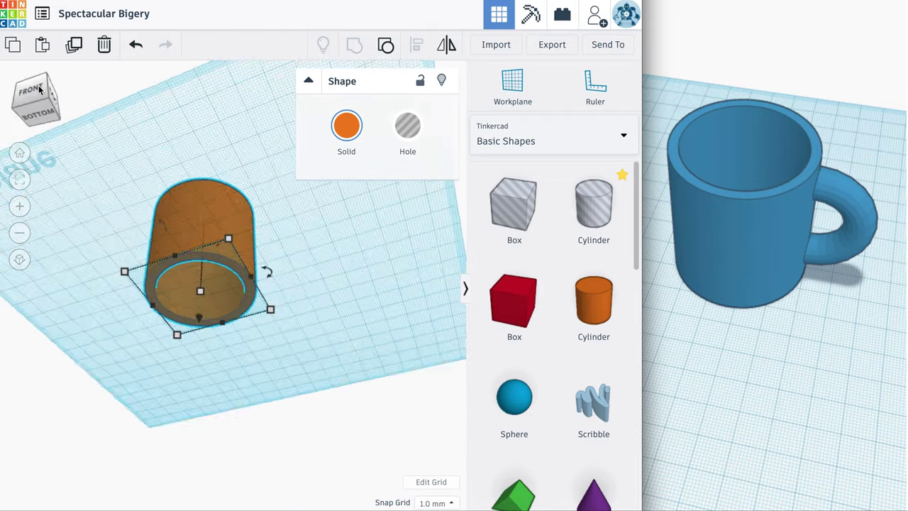
pyautogui.click(48, 112)
pyautogui.click(47, 111)
pyautogui.click(43, 105)
pyautogui.click(41, 107)
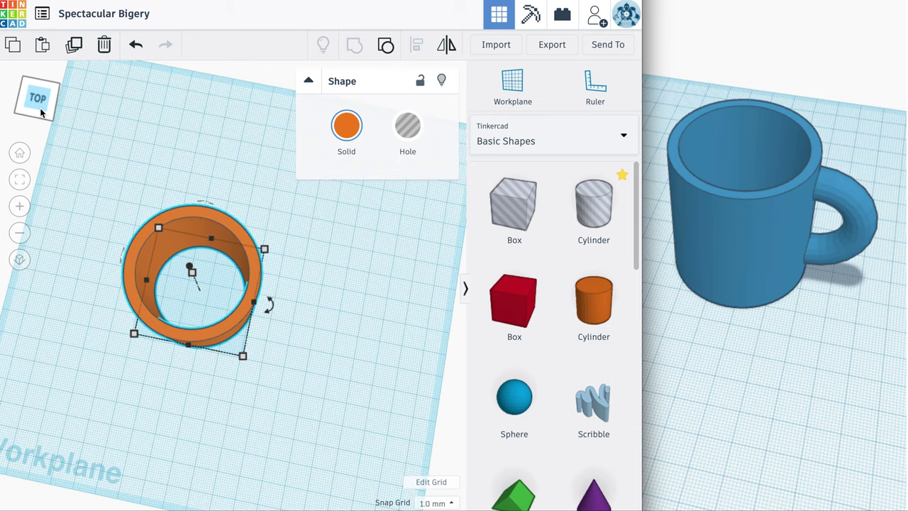
pyautogui.click(41, 108)
pyautogui.click(132, 48)
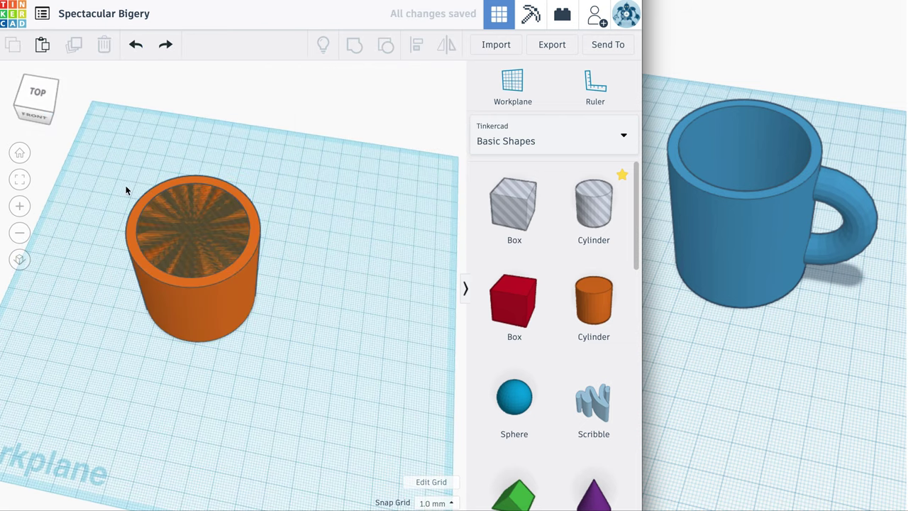
# Raise the inner hole cylinder 4.00 mm off the workplane, checking it from the Front view
pyautogui.click(166, 252)
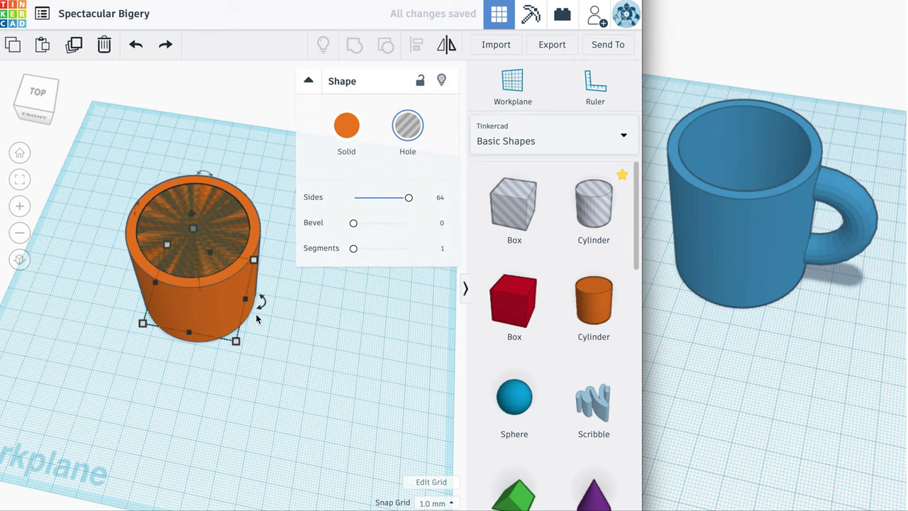
pyautogui.click(216, 323)
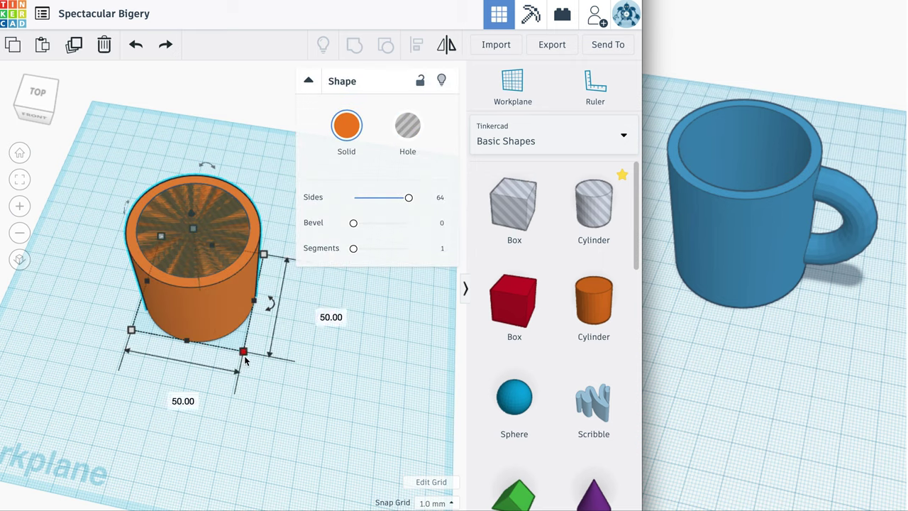
pyautogui.click(200, 239)
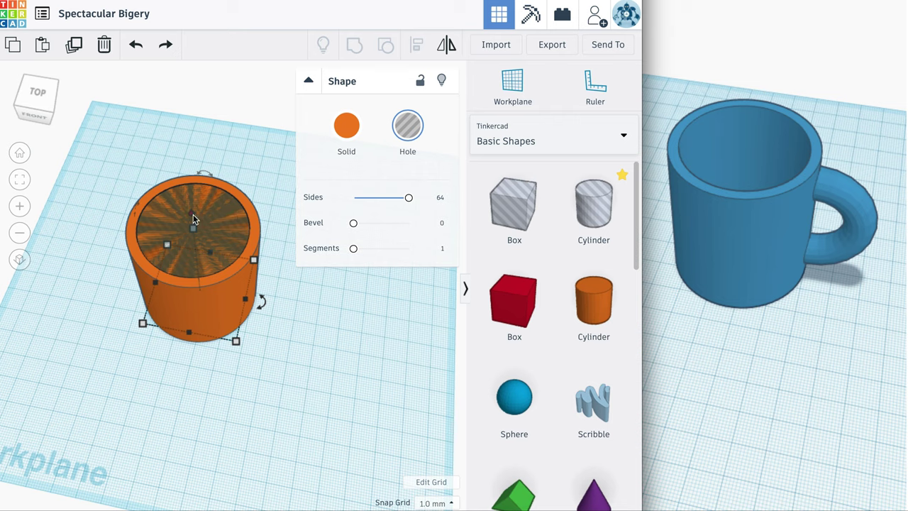
pyautogui.moveTo(193, 215); pyautogui.dragTo(193, 206)
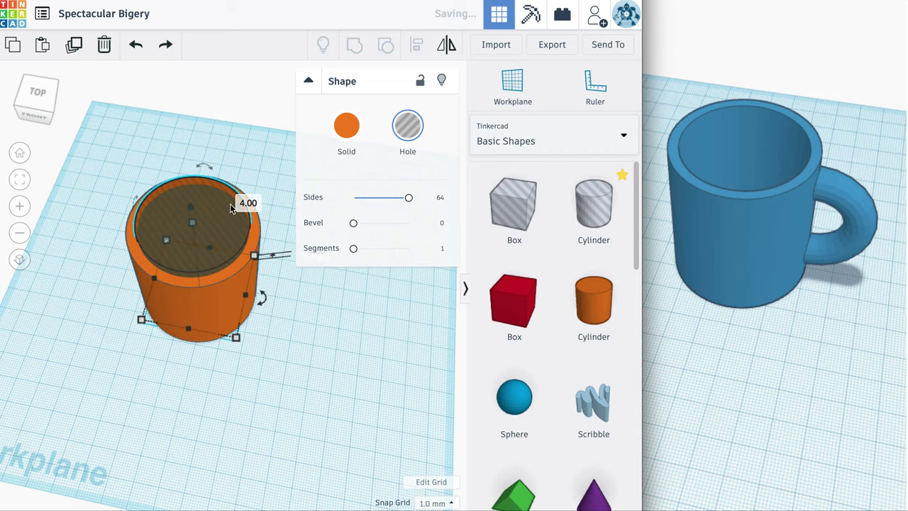
pyautogui.click(42, 99)
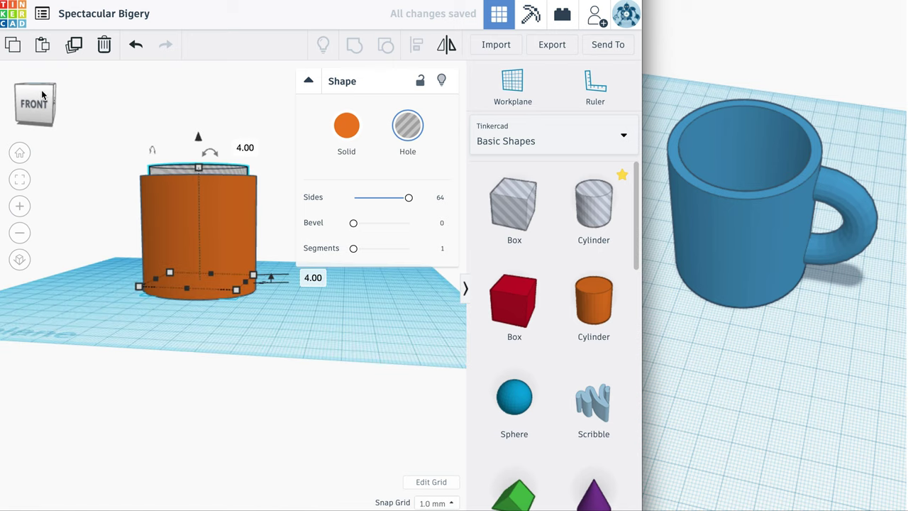
pyautogui.click(32, 85)
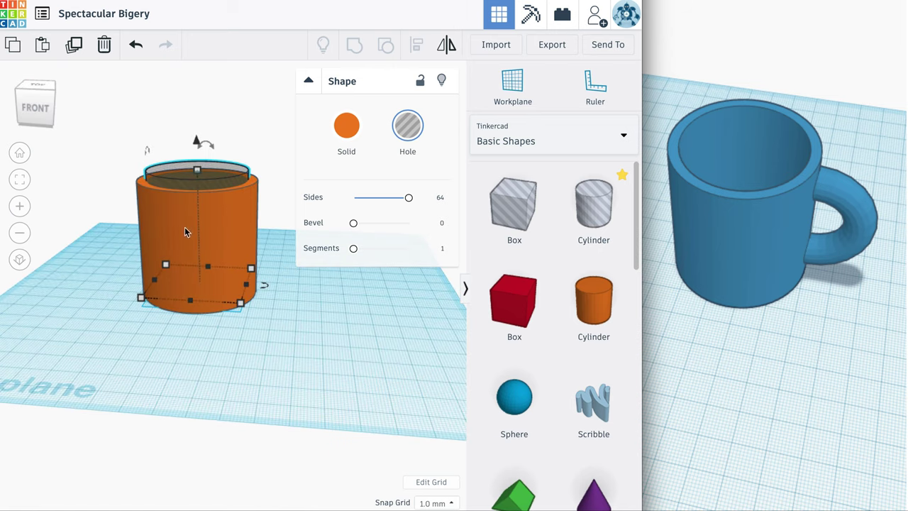
pyautogui.click(35, 84)
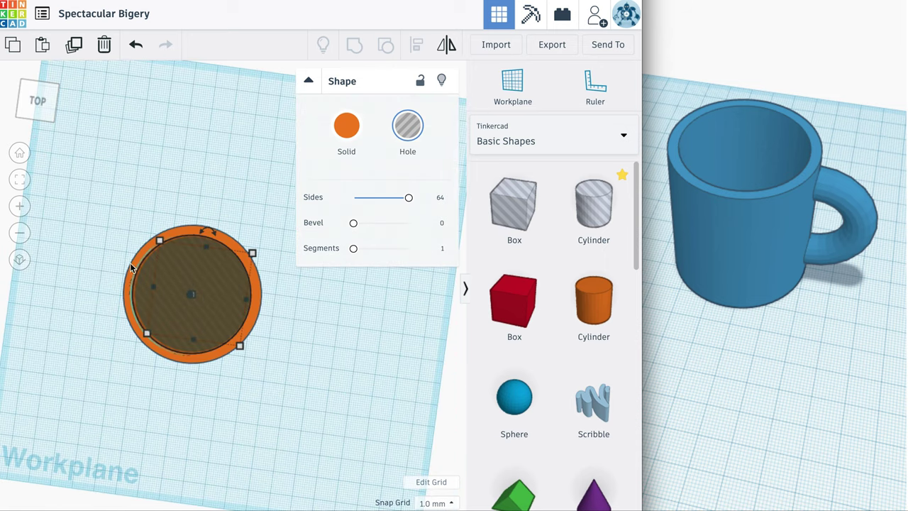
# Shift the hole cylinder and change the snap grid to 0.1 mm
pyautogui.moveTo(164, 278); pyautogui.dragTo(192, 281)
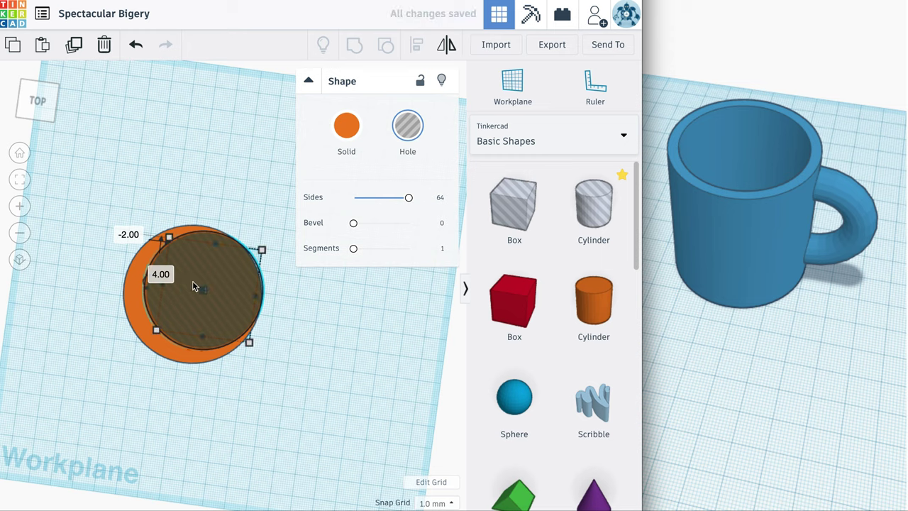
pyautogui.click(451, 503)
pyautogui.click(433, 404)
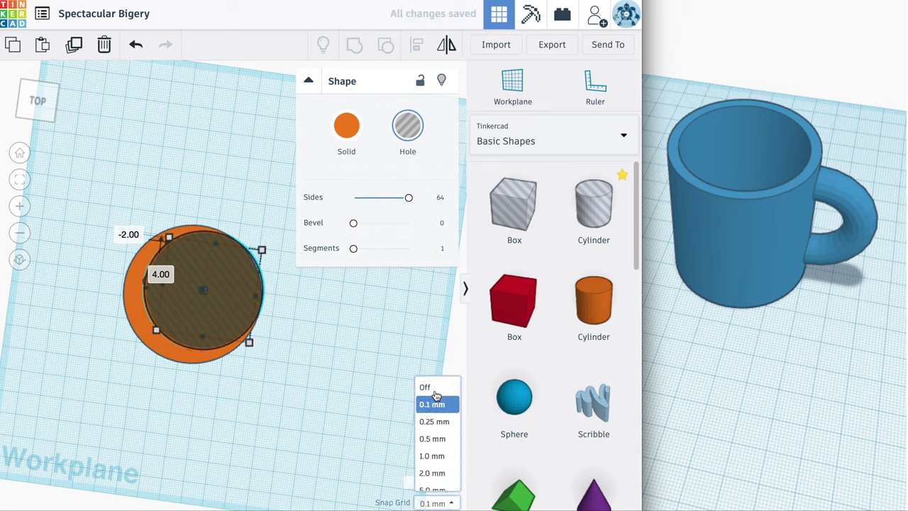
pyautogui.click(334, 387)
# Centre the hole cylinder inside the orange cylinder for an even wall, then deselect it
pyautogui.moveTo(227, 291); pyautogui.dragTo(216, 297)
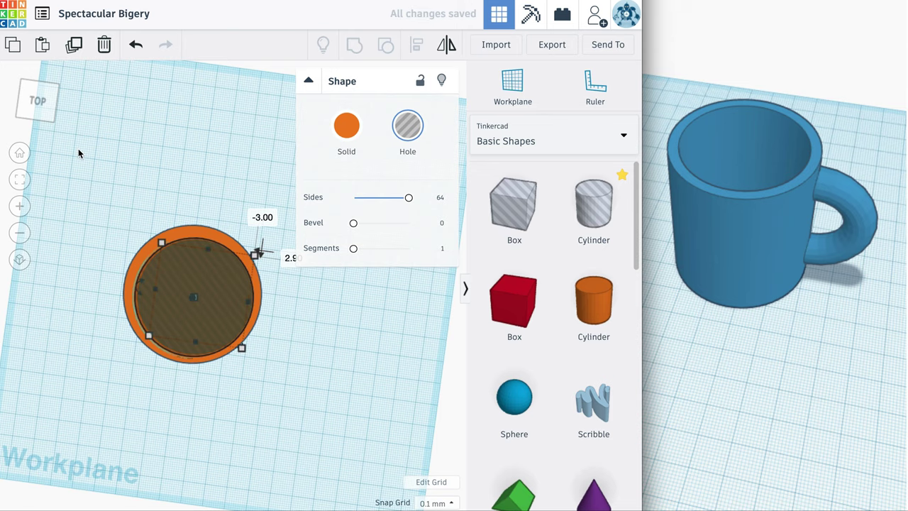
pyautogui.click(34, 105)
pyautogui.click(35, 103)
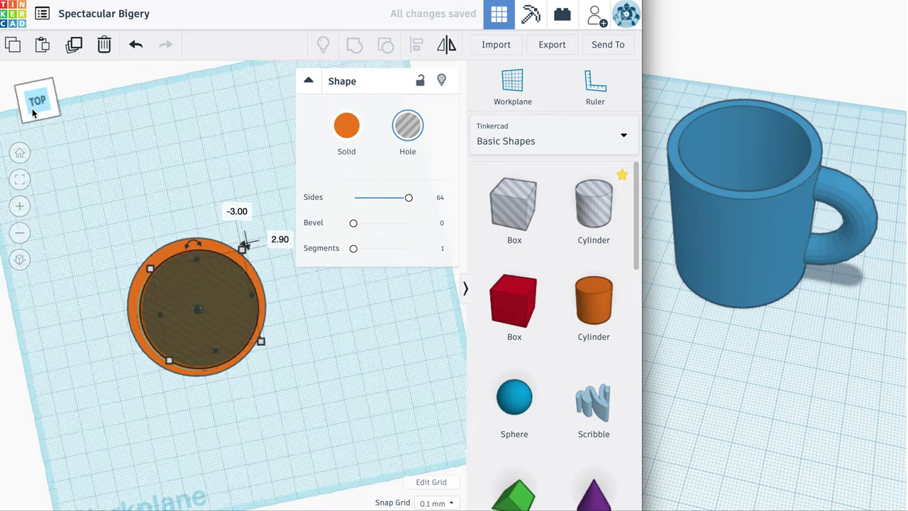
pyautogui.click(30, 108)
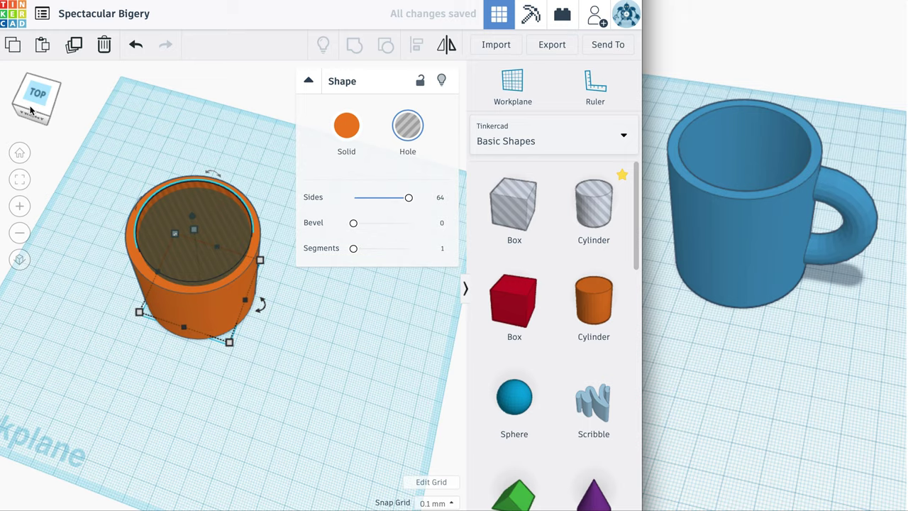
pyautogui.click(32, 111)
pyautogui.click(35, 119)
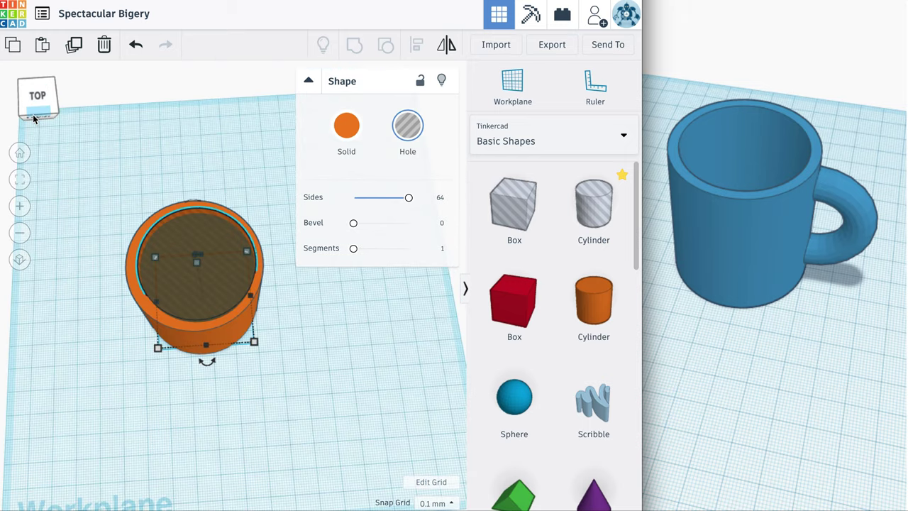
pyautogui.click(168, 184)
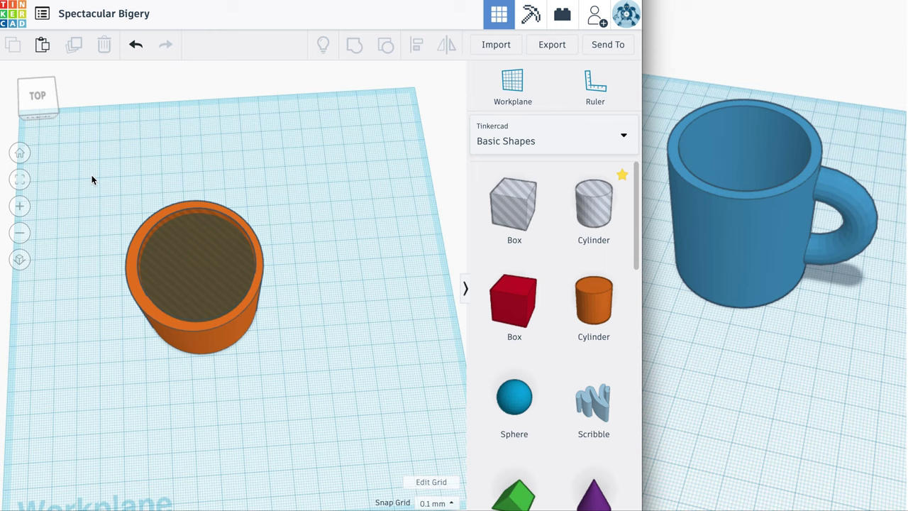
pyautogui.moveTo(152, 225); pyautogui.dragTo(232, 300)
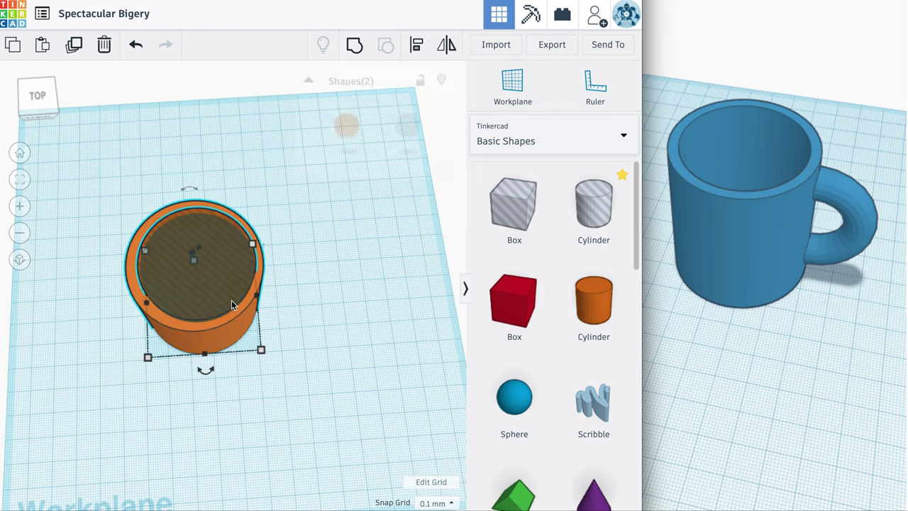
pyautogui.click(418, 47)
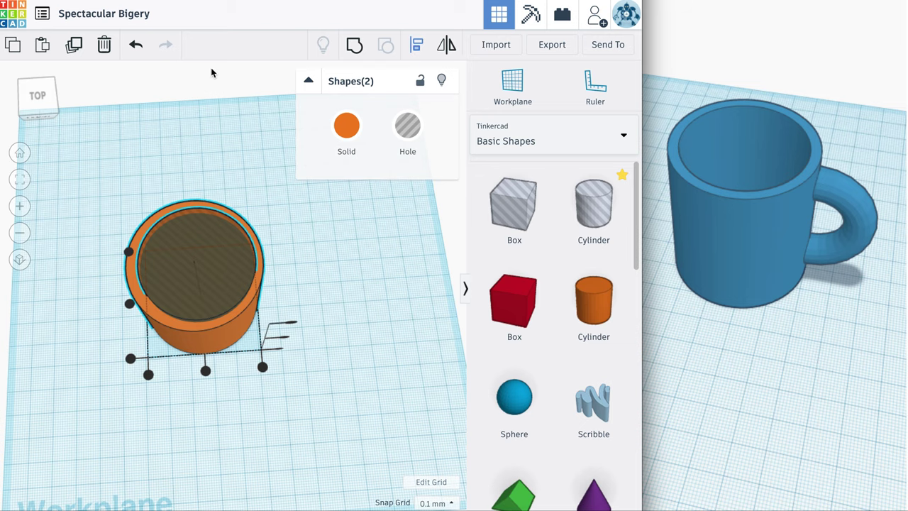
pyautogui.click(28, 93)
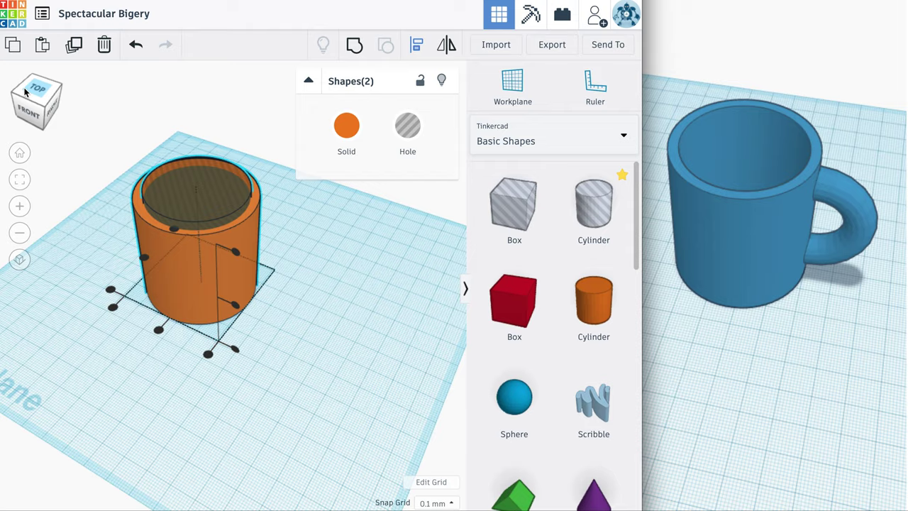
pyautogui.click(23, 92)
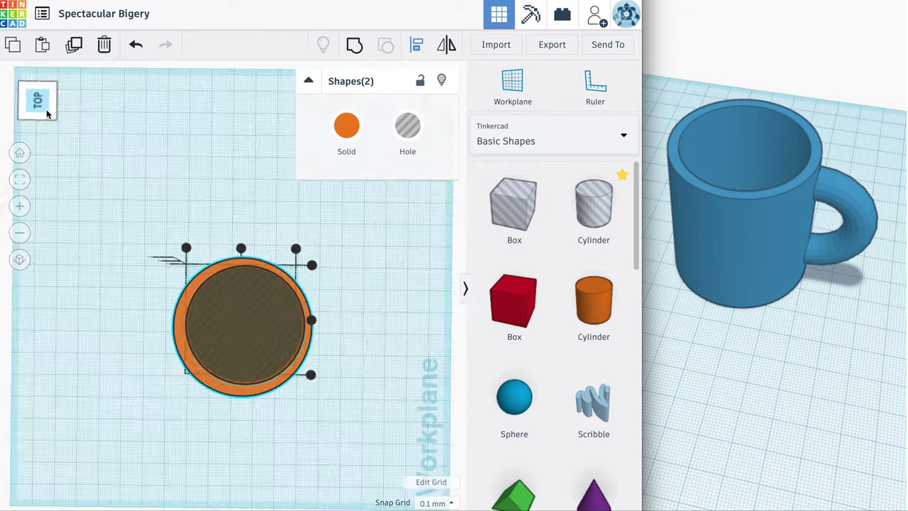
pyautogui.click(46, 108)
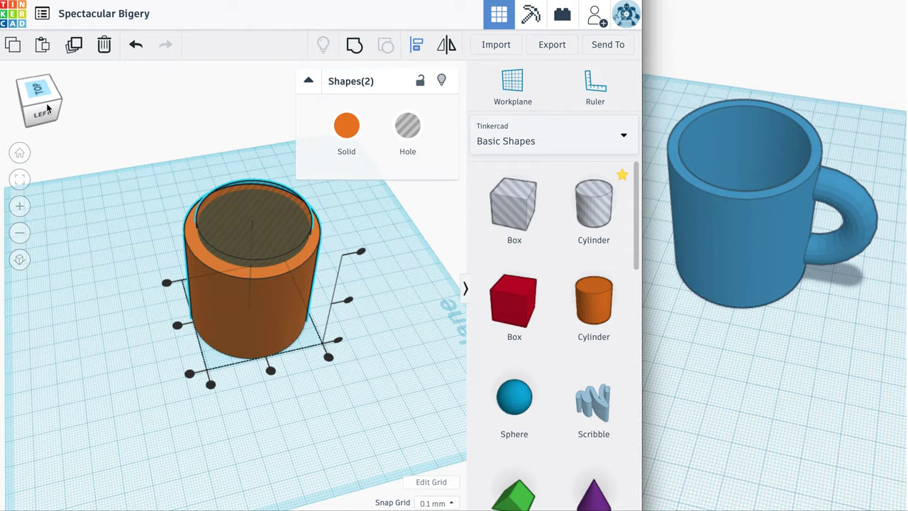
pyautogui.click(26, 108)
pyautogui.click(26, 108)
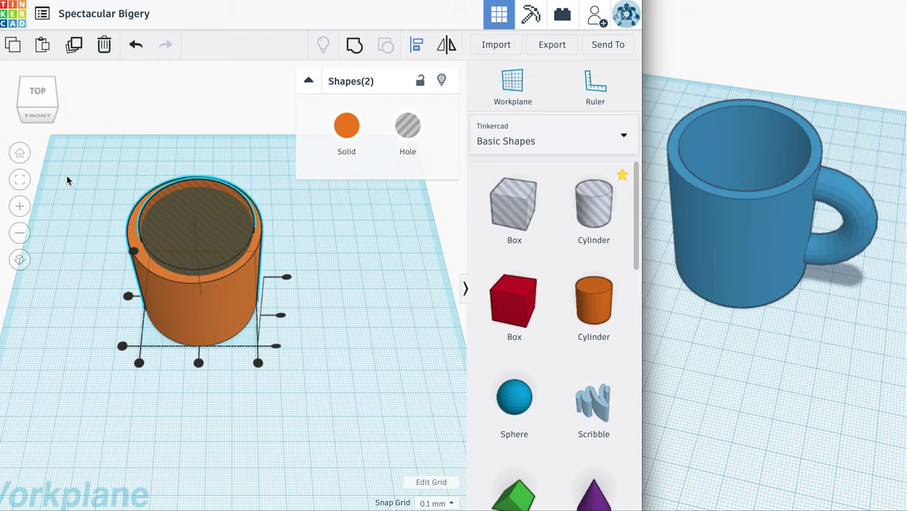
pyautogui.click(38, 114)
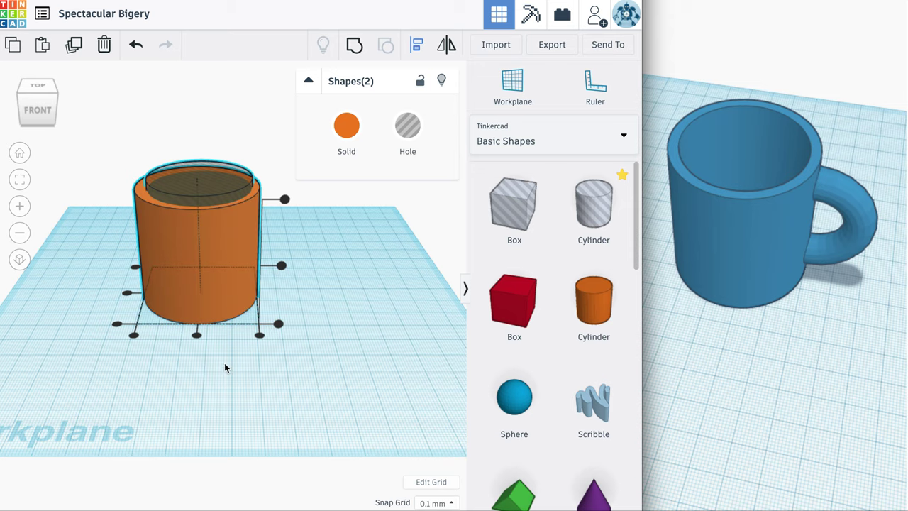
pyautogui.click(37, 86)
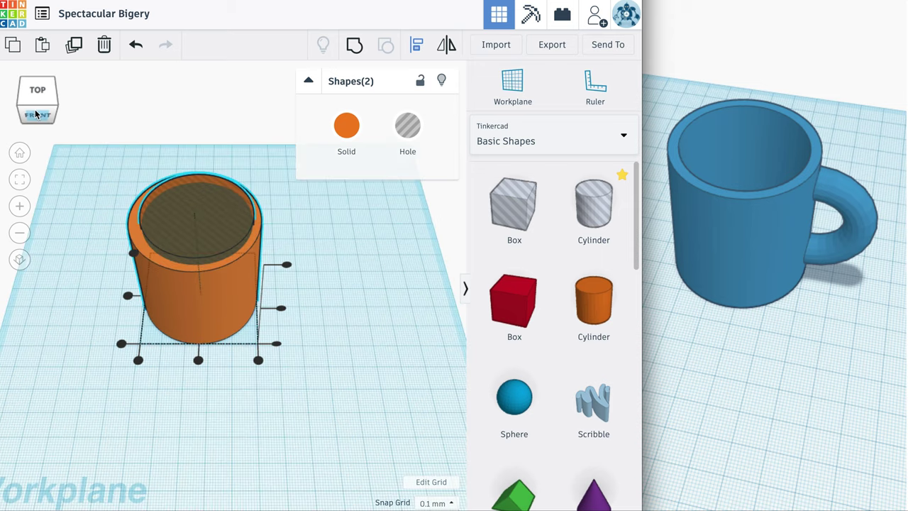
pyautogui.click(36, 118)
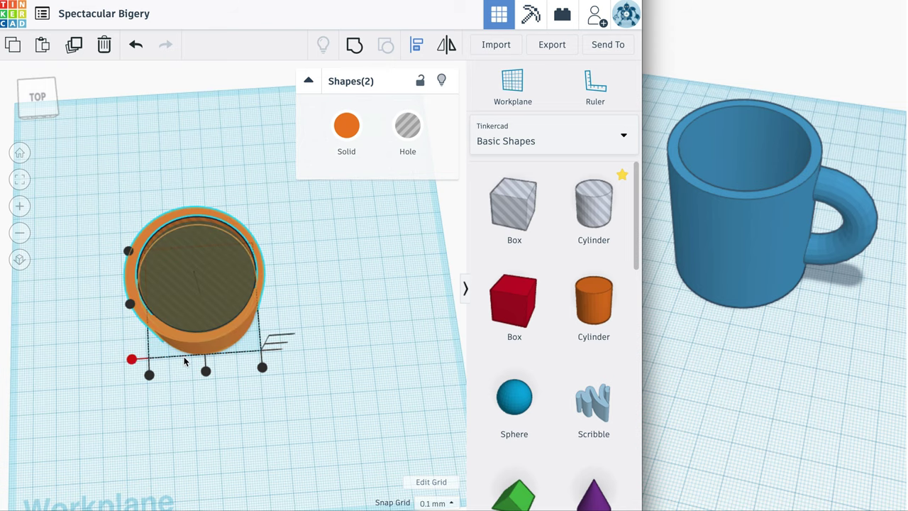
# Undo an accidental resize and align the two cylinders centred front to back
pyautogui.click(45, 110)
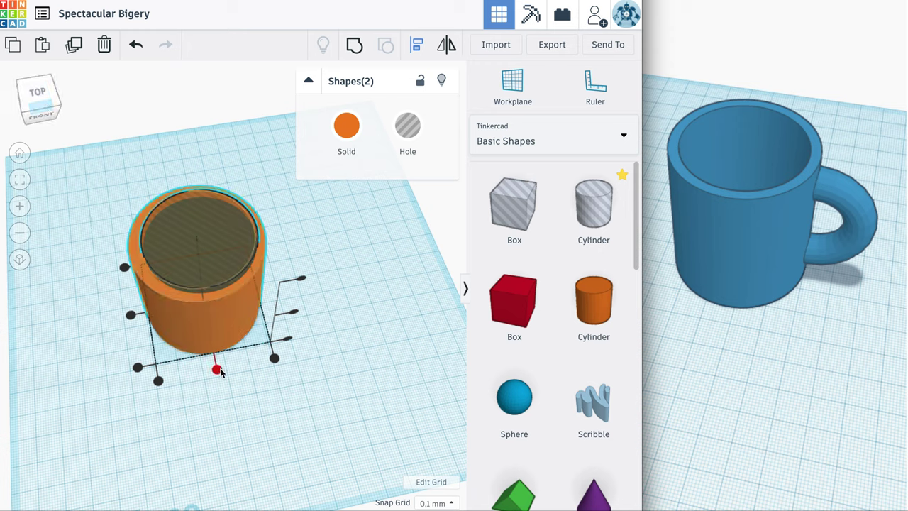
pyautogui.moveTo(220, 371); pyautogui.dragTo(220, 368)
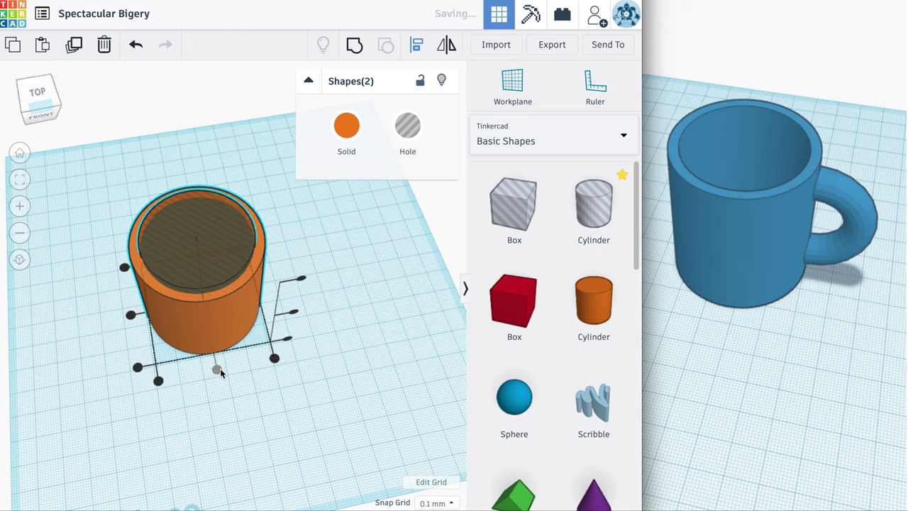
pyautogui.click(136, 47)
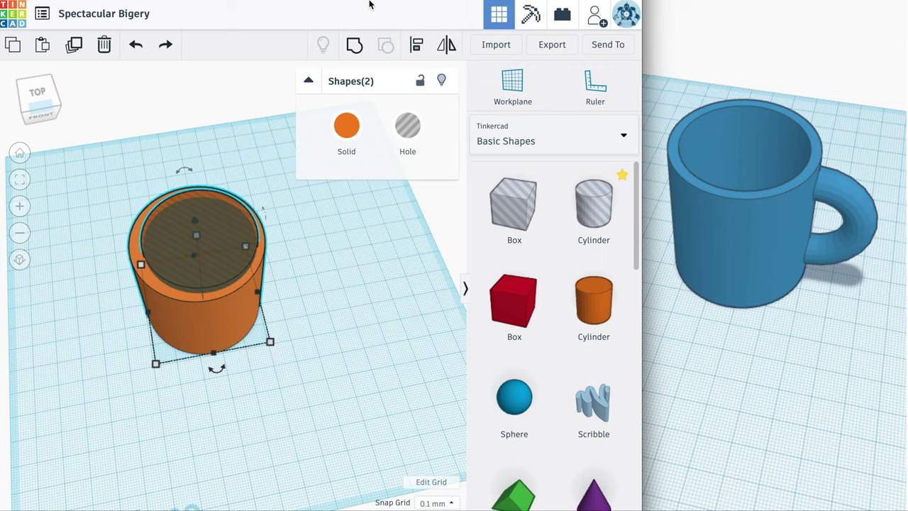
pyautogui.click(417, 44)
pyautogui.click(217, 370)
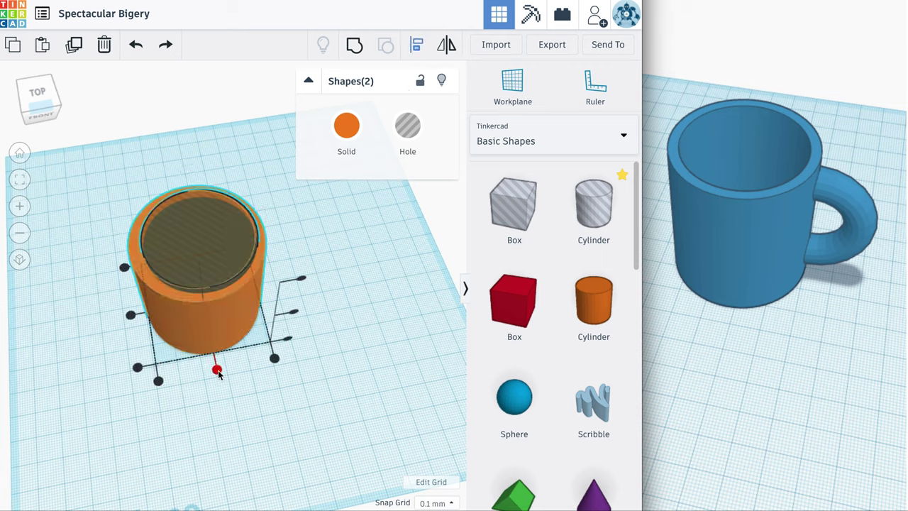
pyautogui.click(217, 370)
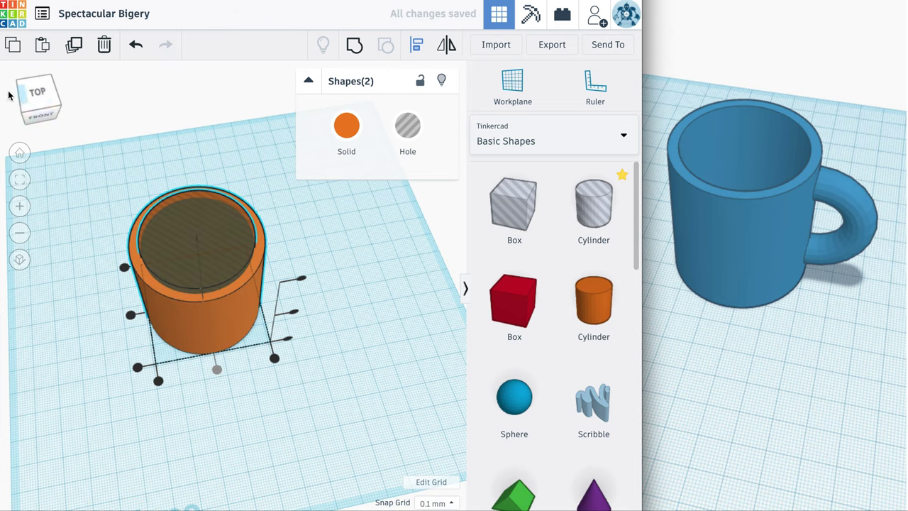
pyautogui.click(31, 103)
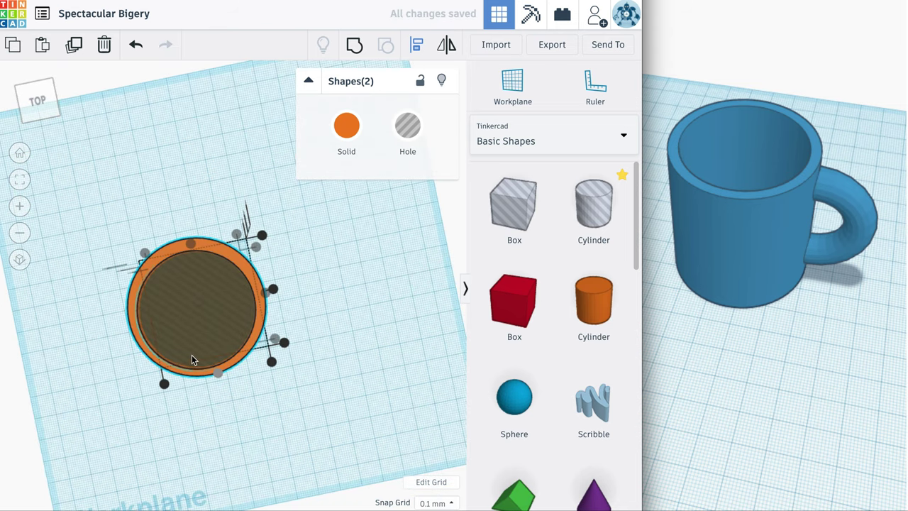
pyautogui.click(38, 100)
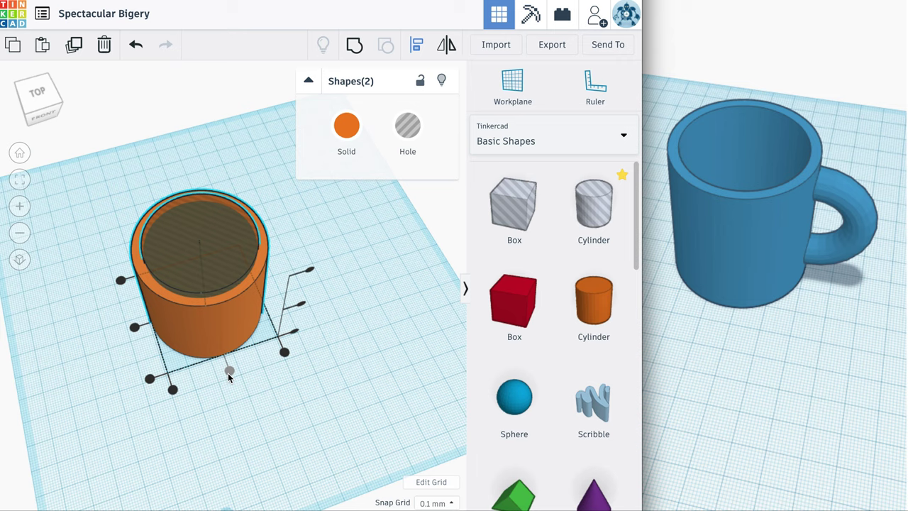
# Centre the cylinders side to side and check the alignment from top and front
pyautogui.click(135, 327)
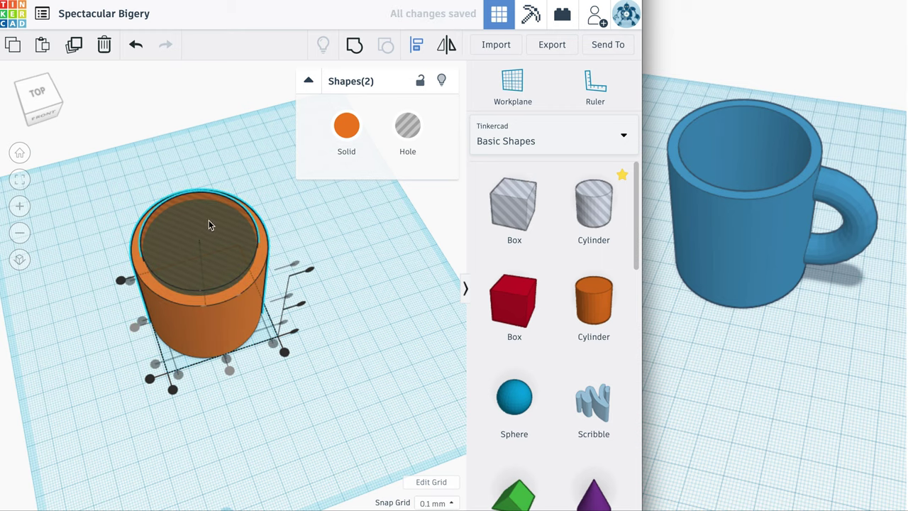
pyautogui.click(38, 100)
pyautogui.click(40, 112)
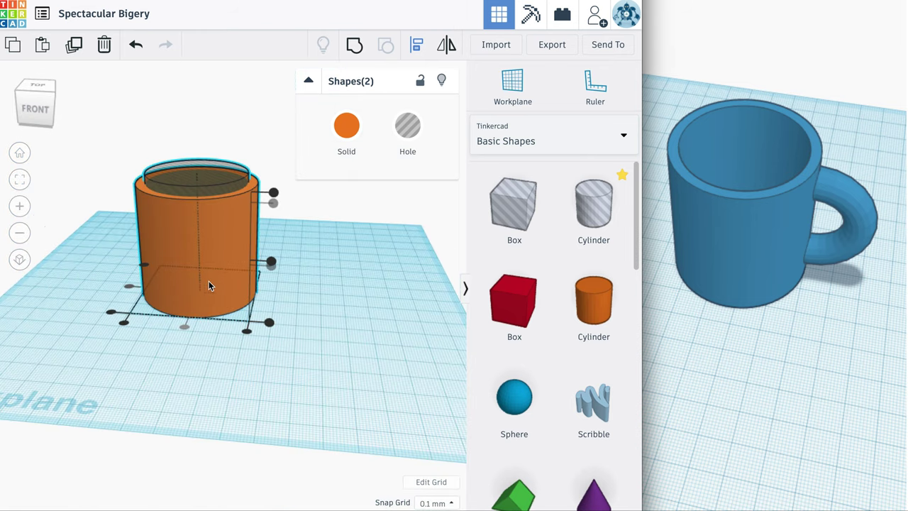
pyautogui.click(38, 98)
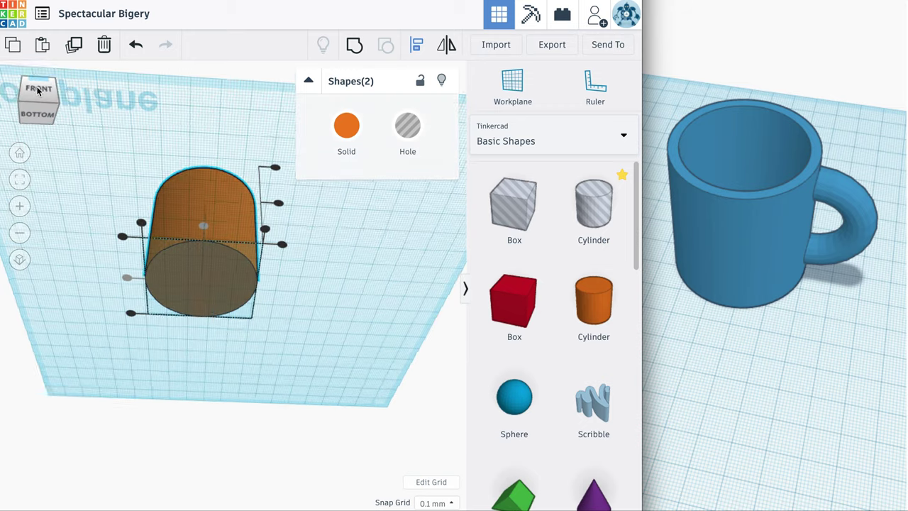
pyautogui.click(37, 91)
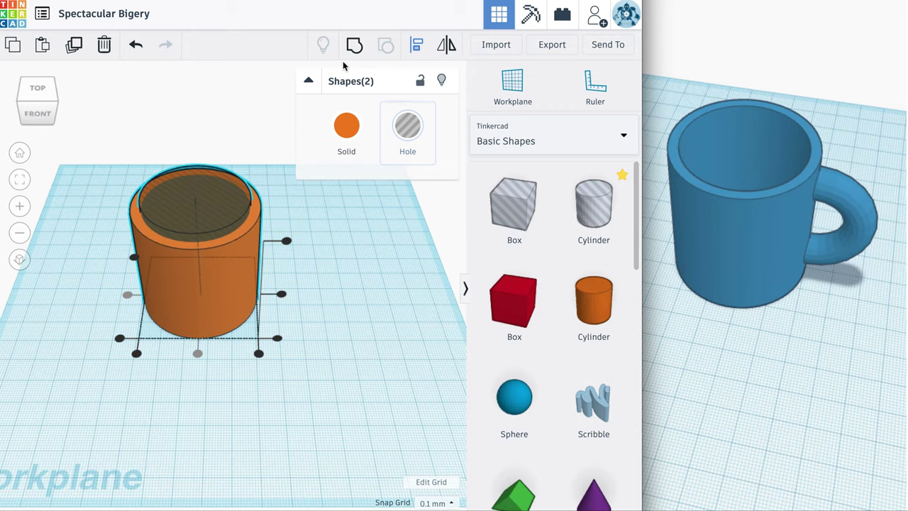
# Group the hole and orange cylinder into one hollow cup, then orbit to inspect it
pyautogui.click(360, 46)
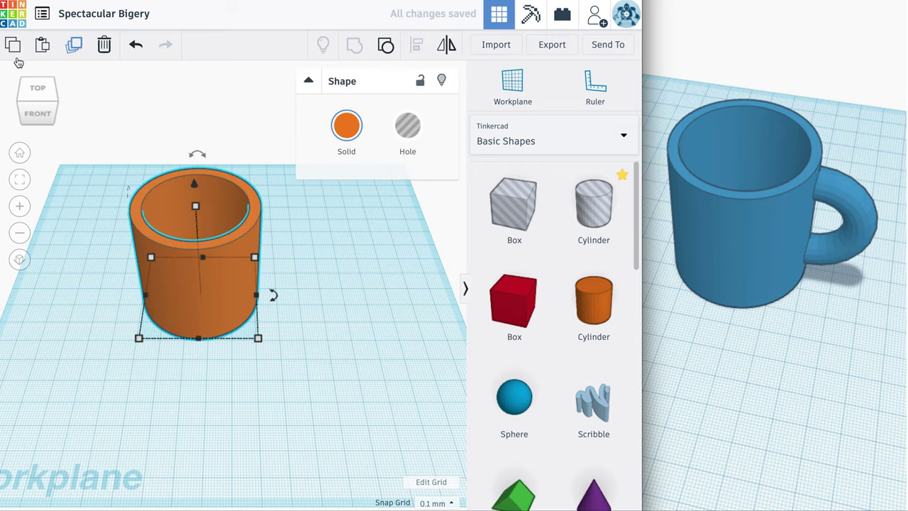
pyautogui.click(44, 102)
pyautogui.moveTo(44, 104); pyautogui.dragTo(60, 129)
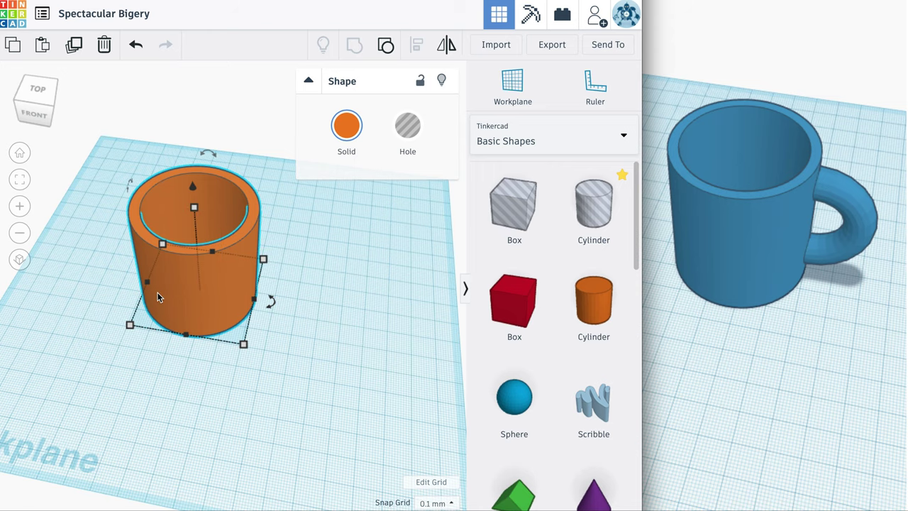
pyautogui.moveTo(30, 107); pyautogui.dragTo(42, 103)
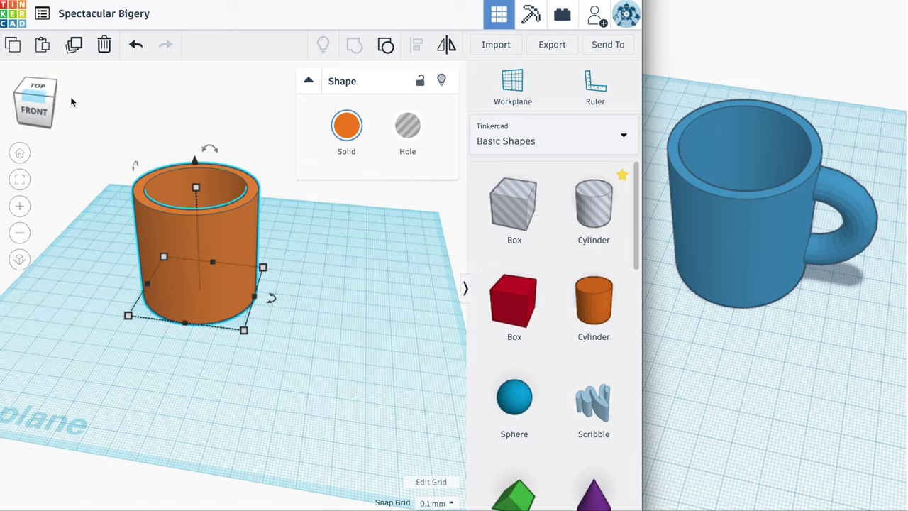
# Add a 20 x 20 mm Torus from Basic Shapes beside the cup and select it
pyautogui.scroll(-3, 539, 329)
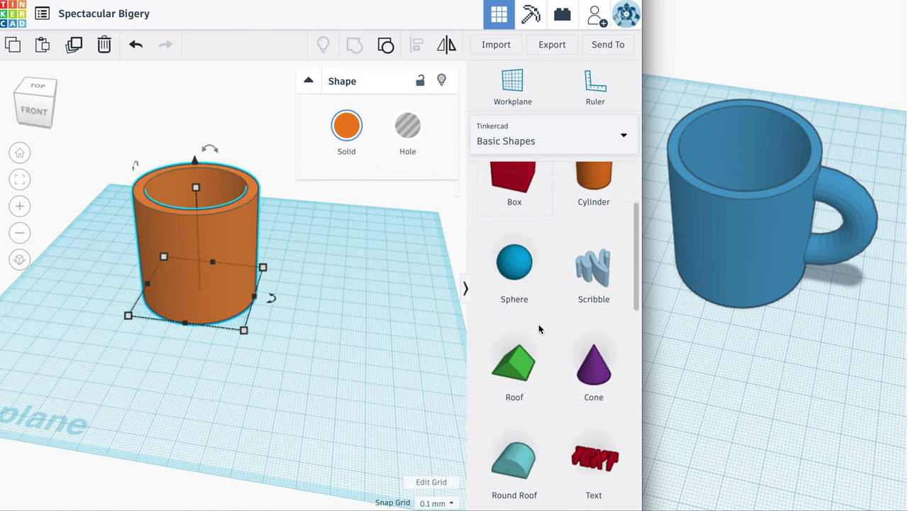
pyautogui.scroll(-10, 539, 329)
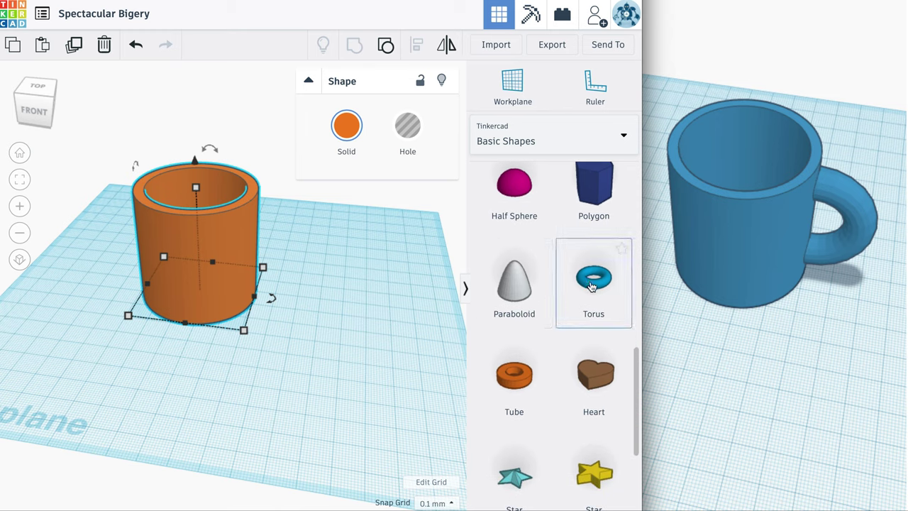
pyautogui.moveTo(592, 284); pyautogui.dragTo(308, 354)
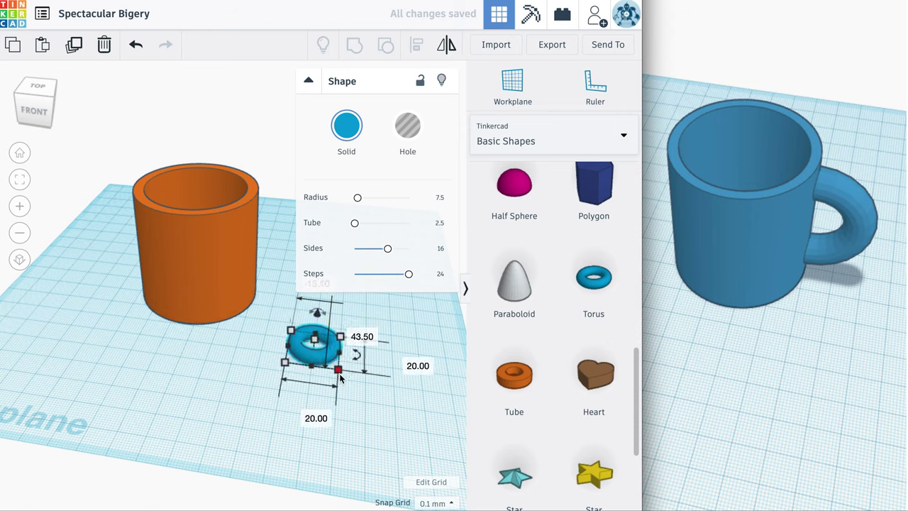
pyautogui.click(222, 260)
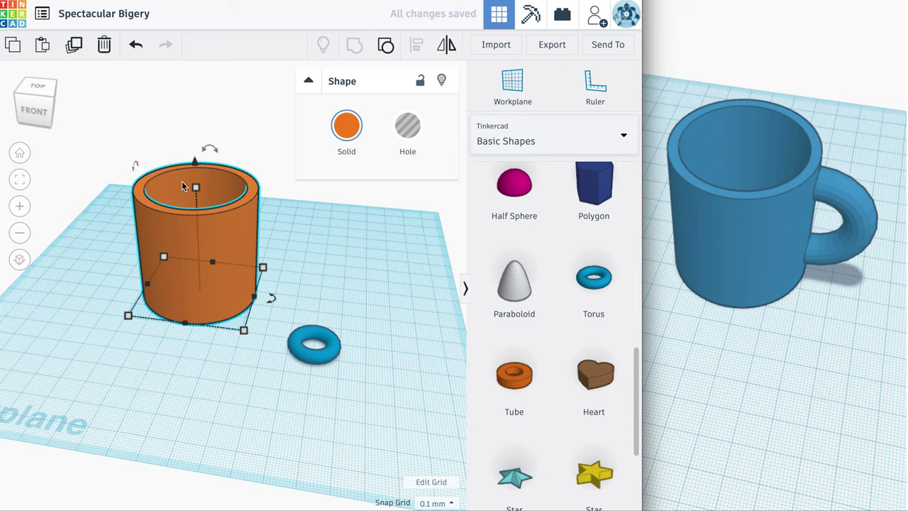
pyautogui.click(291, 344)
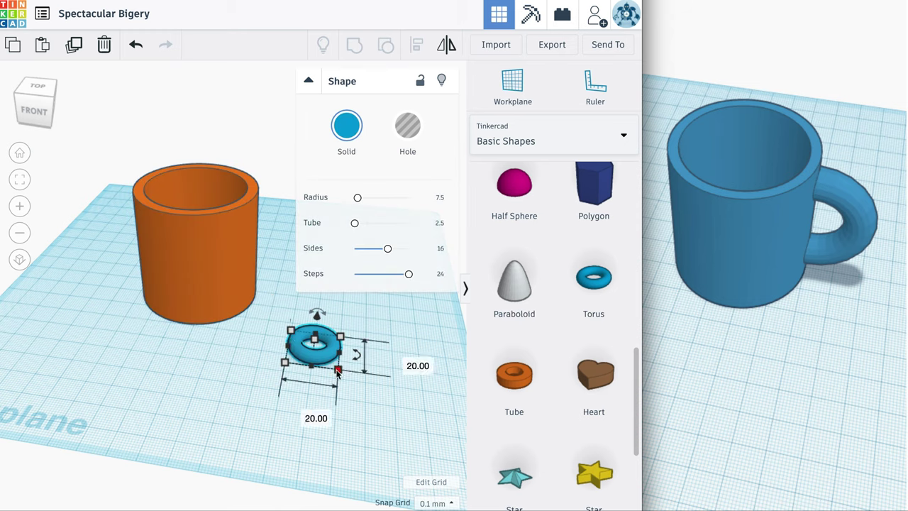
# Scale the torus up and set its footprint to exactly 40 x 40 mm
pyautogui.moveTo(338, 368); pyautogui.dragTo(312, 357)
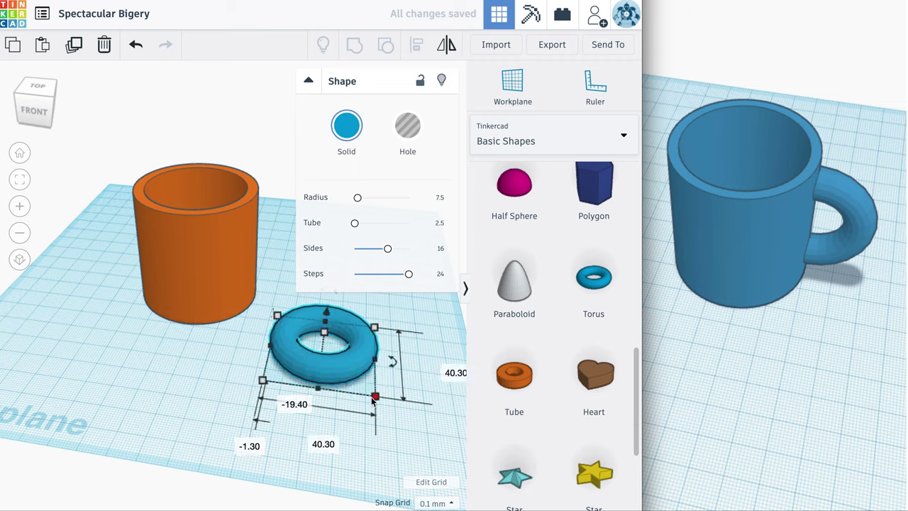
pyautogui.click(440, 369)
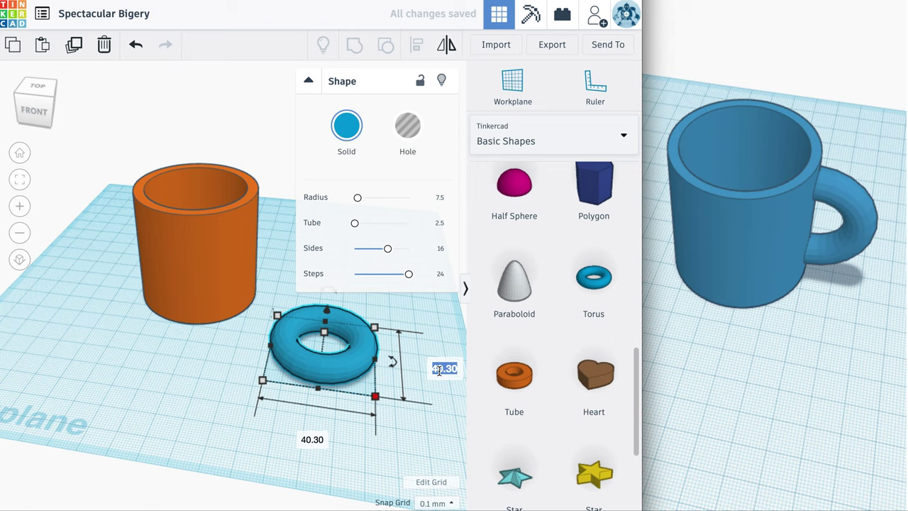
pyautogui.write('40')
pyautogui.click(304, 439)
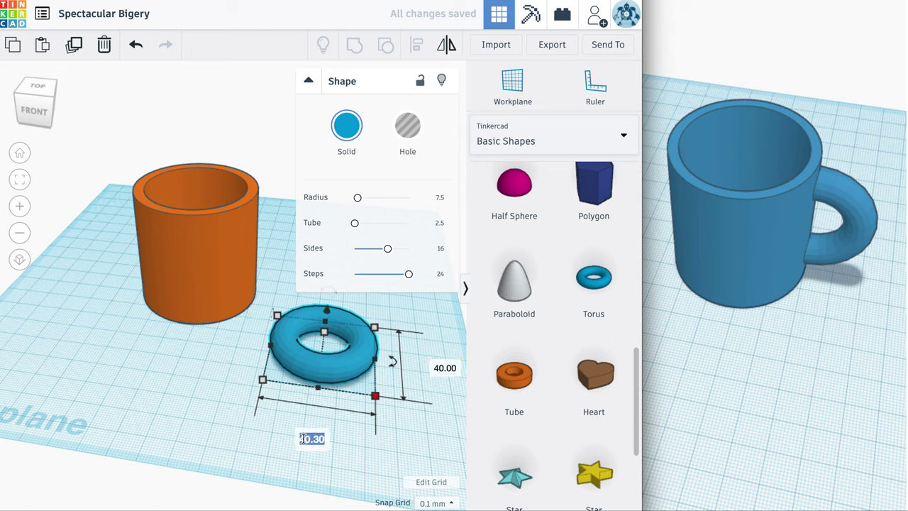
pyautogui.write('40')
pyautogui.press('Return')
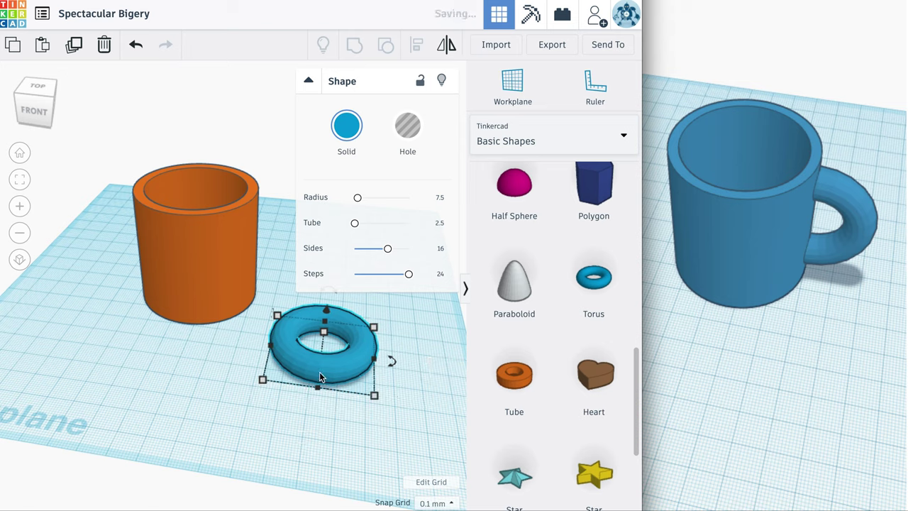
# Rotate the torus 90° to stand upright on its edge, then orbit to check it
pyautogui.click(30, 108)
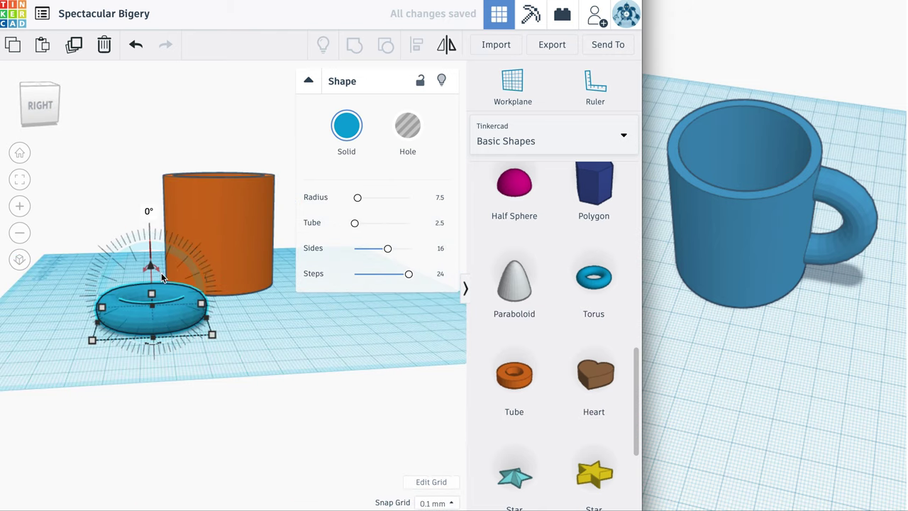
pyautogui.moveTo(159, 271); pyautogui.dragTo(159, 270)
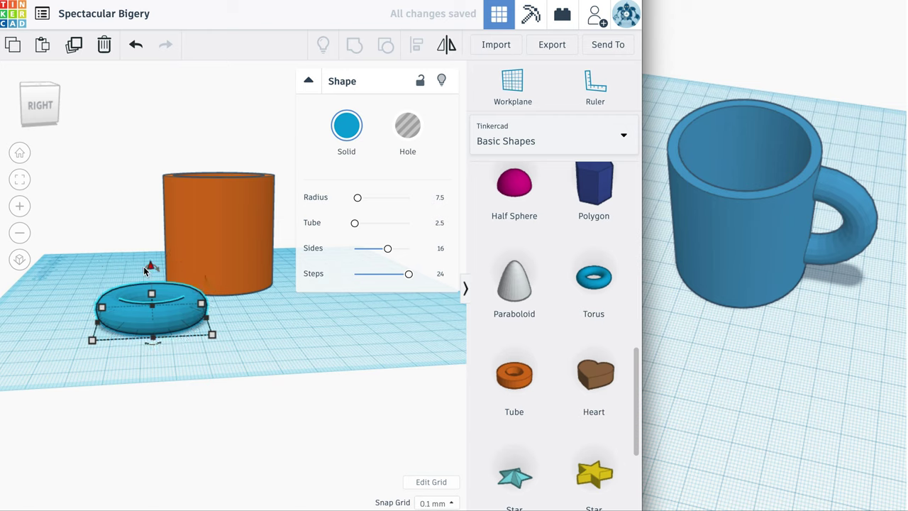
pyautogui.click(161, 274)
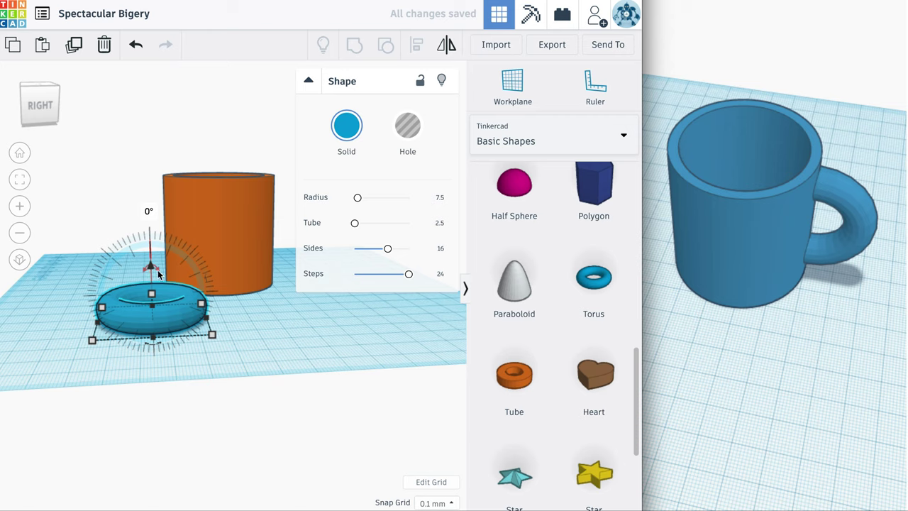
pyautogui.click(158, 273)
pyautogui.click(157, 273)
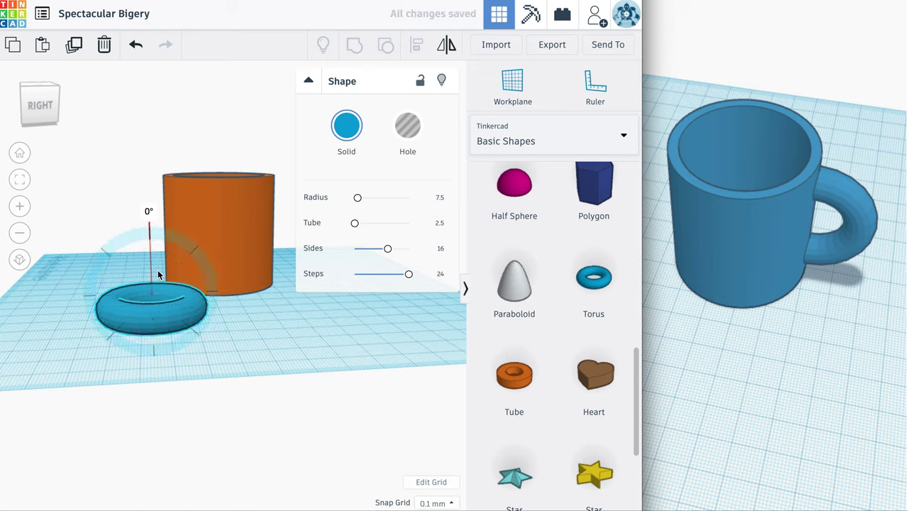
pyautogui.moveTo(158, 270)
pyautogui.mouseDown()
pyautogui.moveTo(168, 315)
pyautogui.moveTo(159, 268)
pyautogui.moveTo(178, 292)
pyautogui.moveTo(160, 278)
pyautogui.mouseUp()
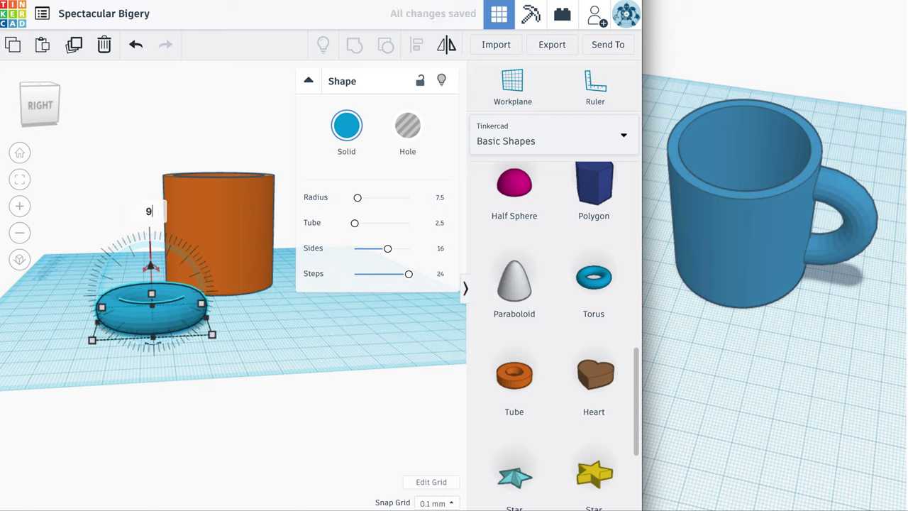
pyautogui.write('0')
pyautogui.press('Return')
pyautogui.moveTo(29, 108)
pyautogui.mouseDown()
pyautogui.moveTo(43, 106)
pyautogui.moveTo(23, 112)
pyautogui.moveTo(42, 115)
pyautogui.mouseUp()
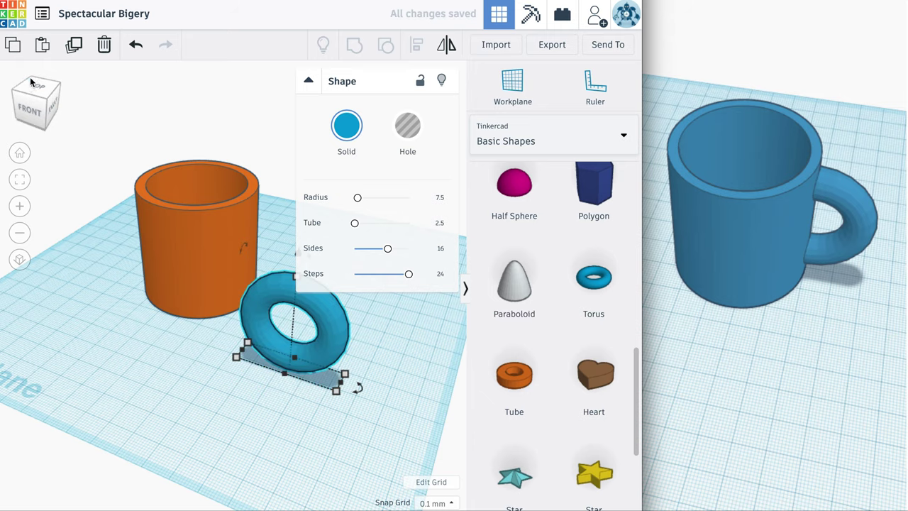
# Raise the upright torus's sides from 16 to 24
pyautogui.click(29, 98)
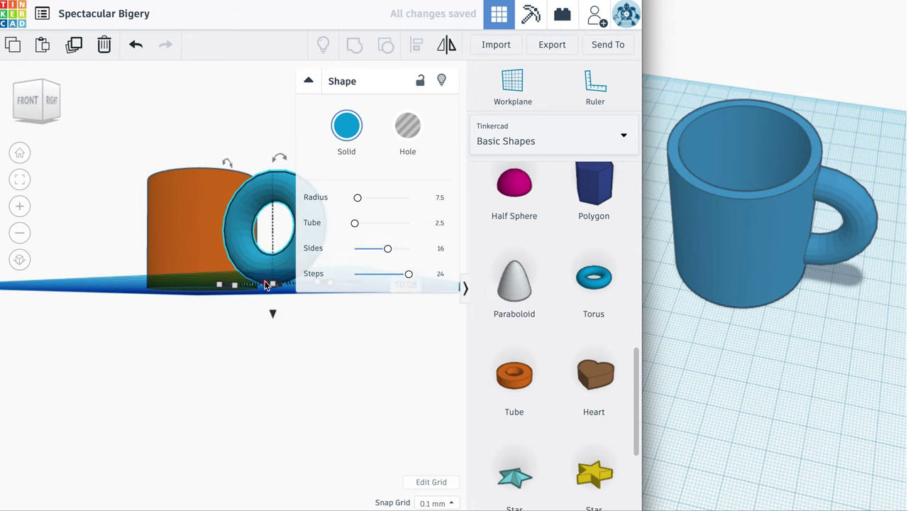
pyautogui.click(25, 105)
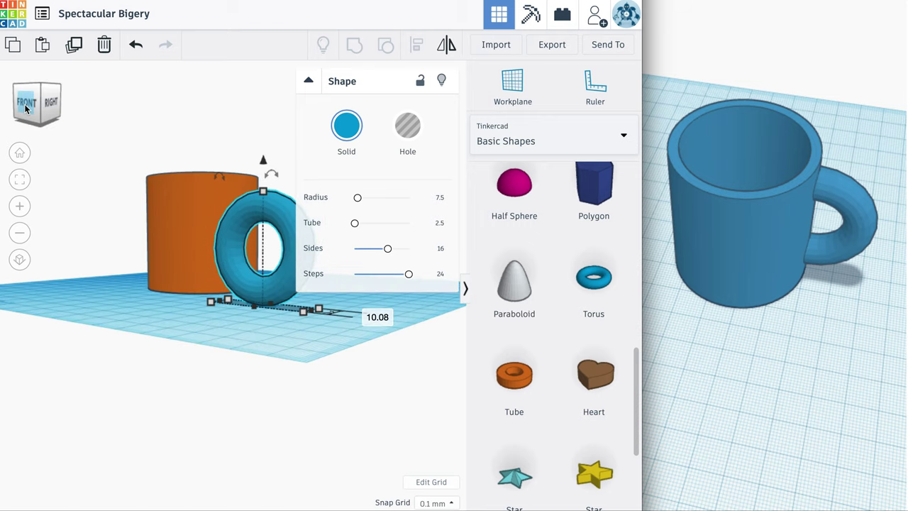
pyautogui.click(50, 103)
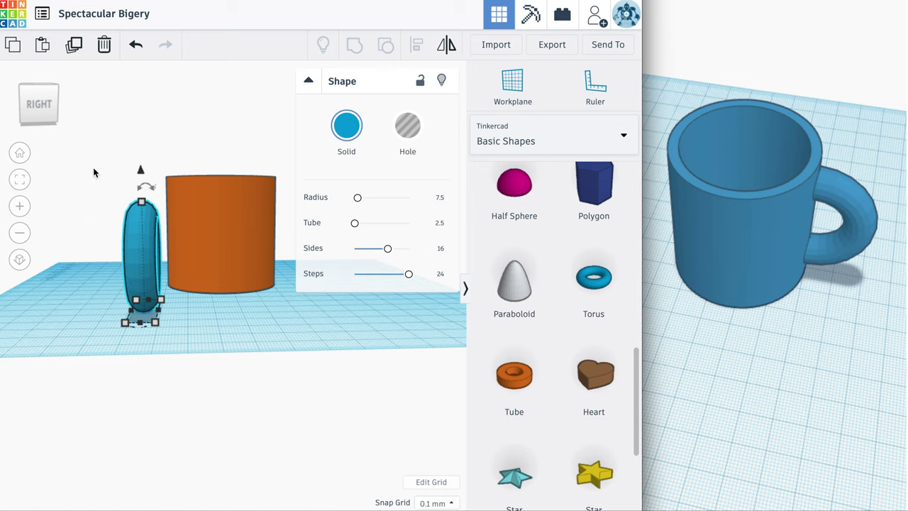
pyautogui.moveTo(37, 106); pyautogui.dragTo(44, 114)
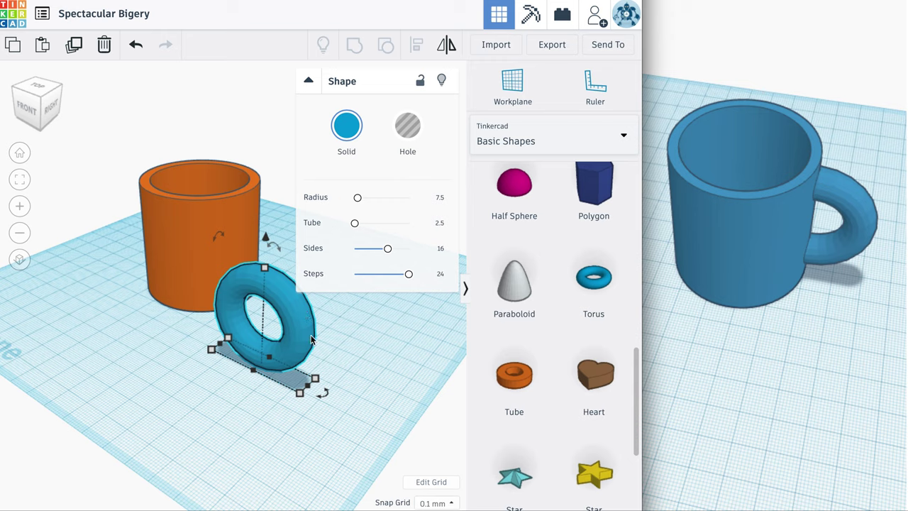
pyautogui.moveTo(388, 249); pyautogui.dragTo(419, 254)
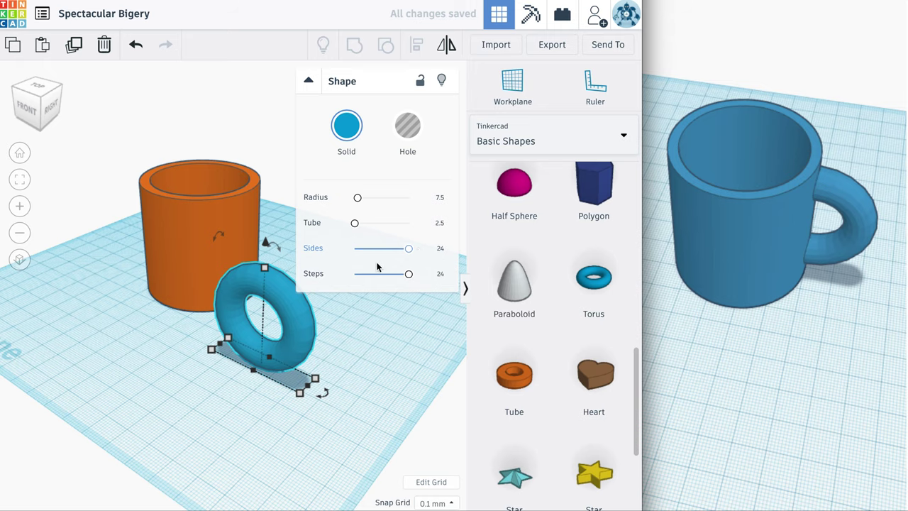
# Try a new torus radius, undo it back to 7.5, then slide the torus against the cylinder
pyautogui.click(31, 120)
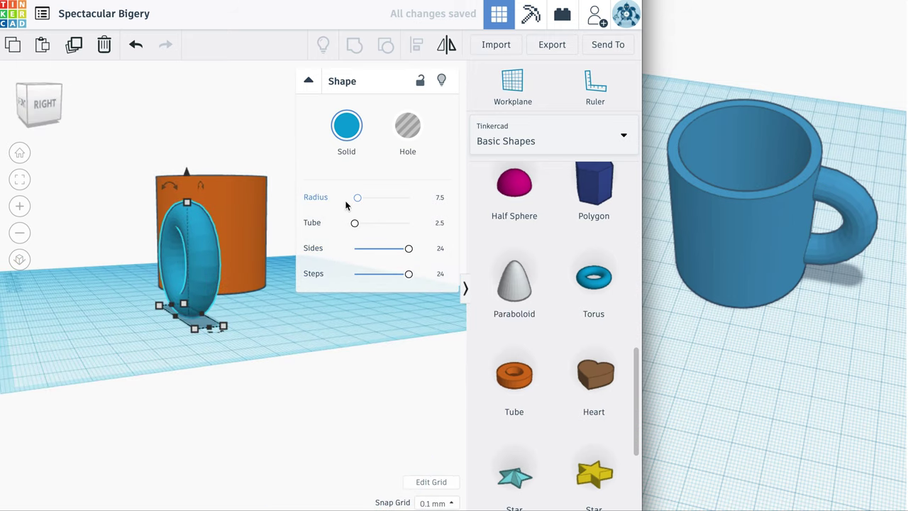
pyautogui.moveTo(359, 199); pyautogui.dragTo(356, 229)
pyautogui.hotkey('ctrl', 'z')
pyautogui.hotkey('ctrl', 'z')
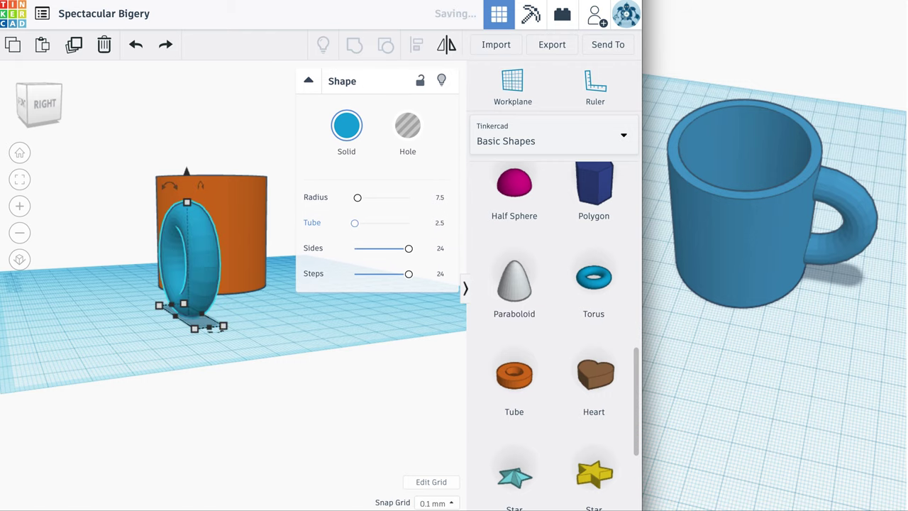
pyautogui.click(54, 126)
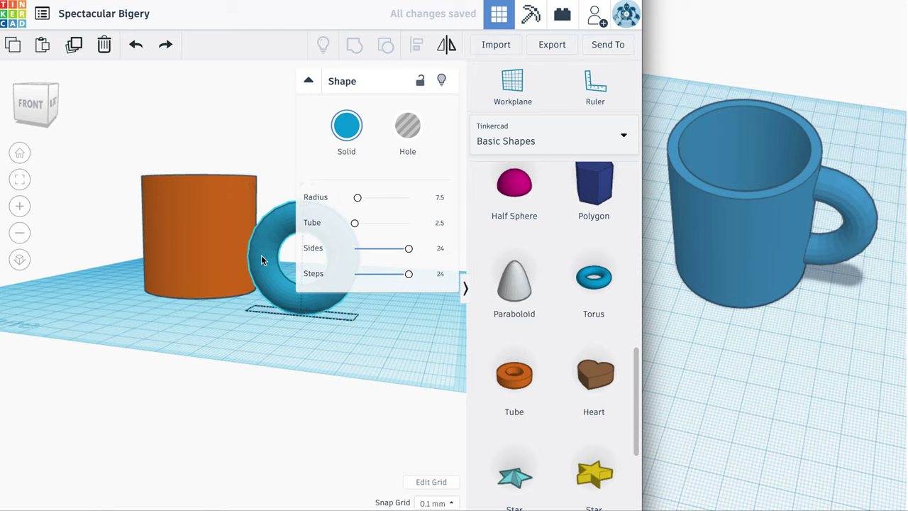
pyautogui.moveTo(261, 255); pyautogui.dragTo(223, 247)
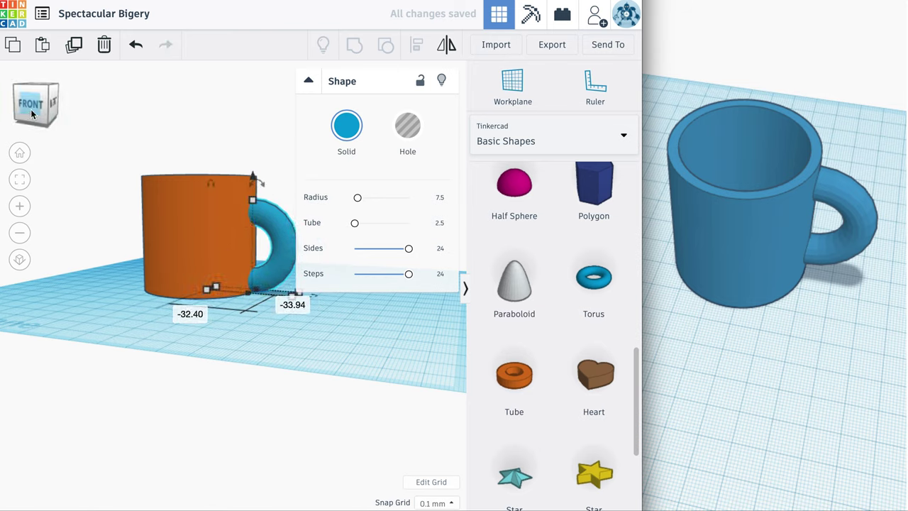
# From Top view, select the cylinder and torus and centre them along one horizontal axis
pyautogui.moveTo(30, 109); pyautogui.dragTo(19, 132)
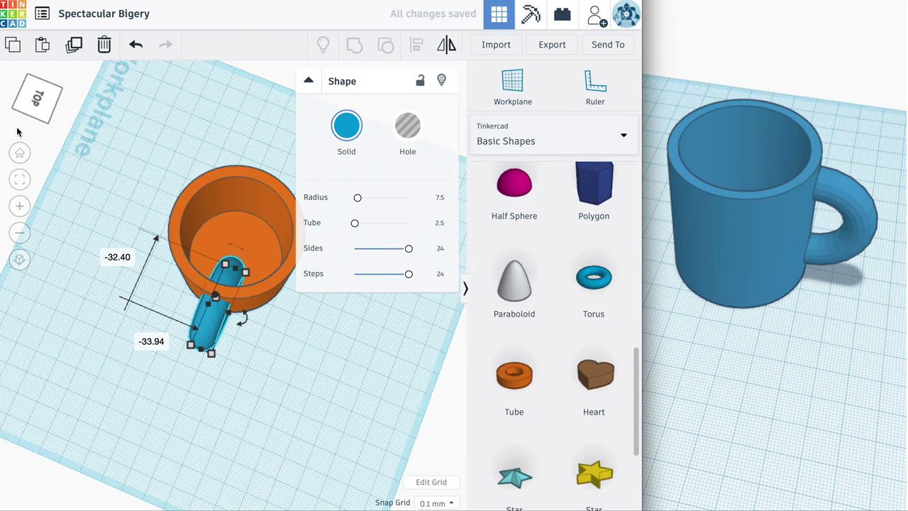
pyautogui.click(37, 98)
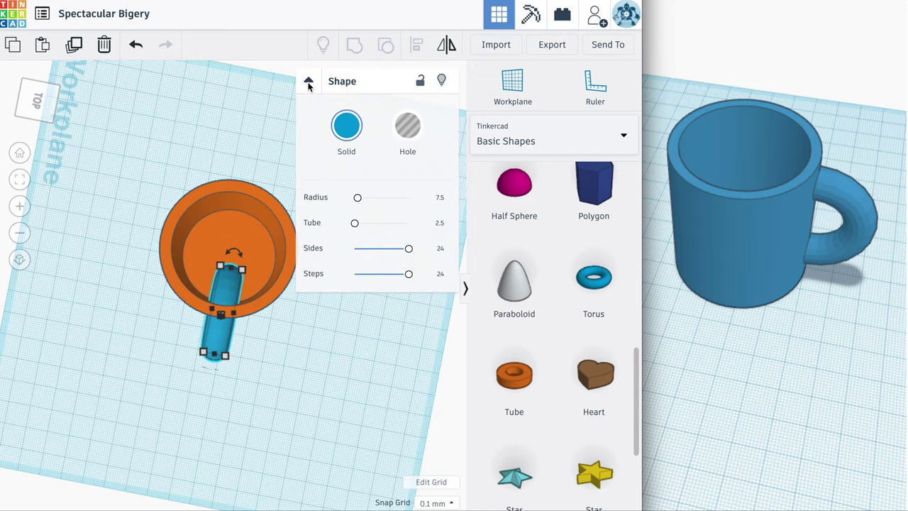
pyautogui.click(309, 82)
pyautogui.moveTo(144, 149); pyautogui.dragTo(287, 344)
pyautogui.moveTo(290, 346); pyautogui.dragTo(303, 359)
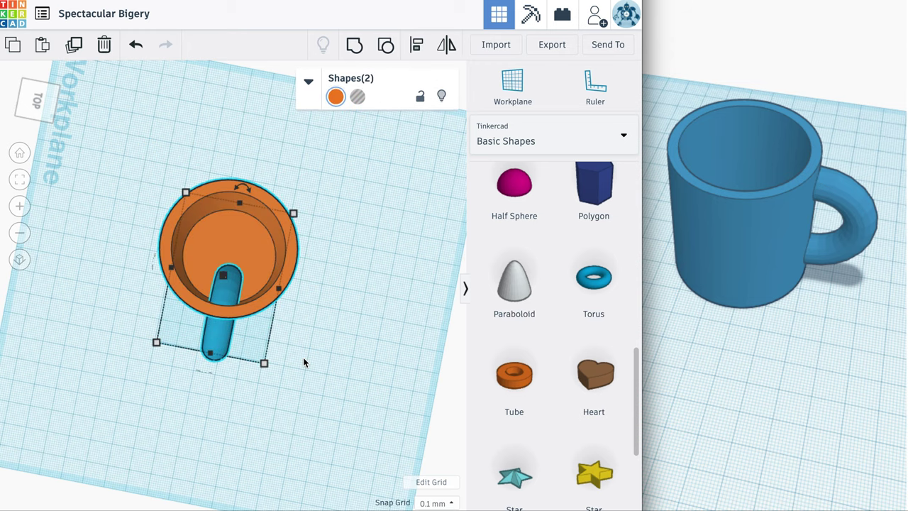
pyautogui.click(416, 50)
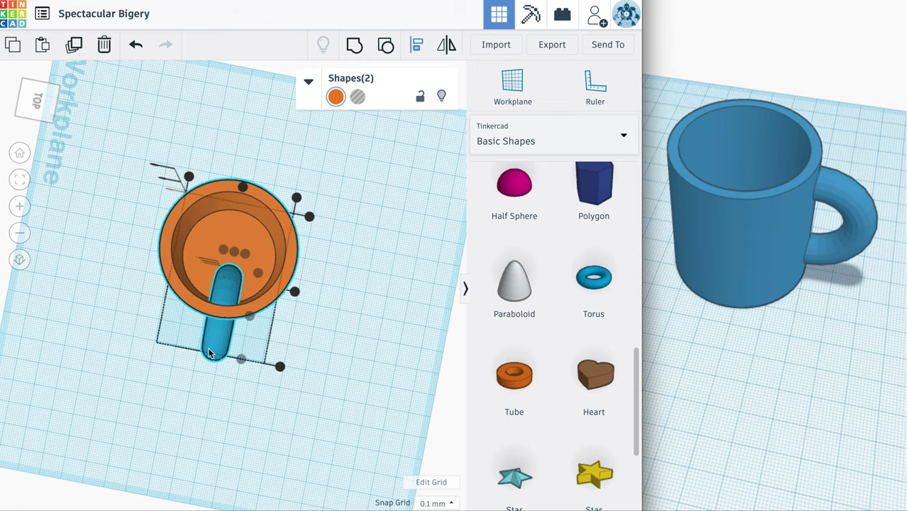
pyautogui.click(243, 187)
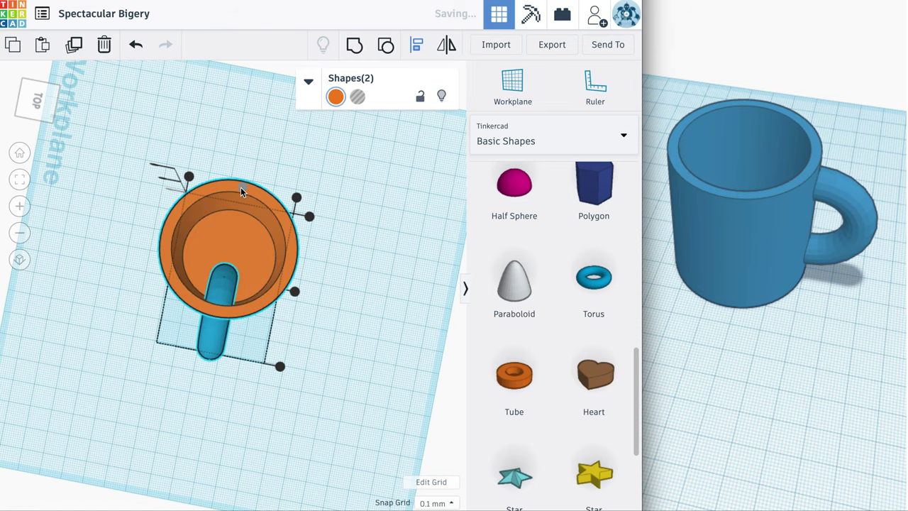
# From the front view, centre the torus vertically on the cylinder
pyautogui.click(24, 106)
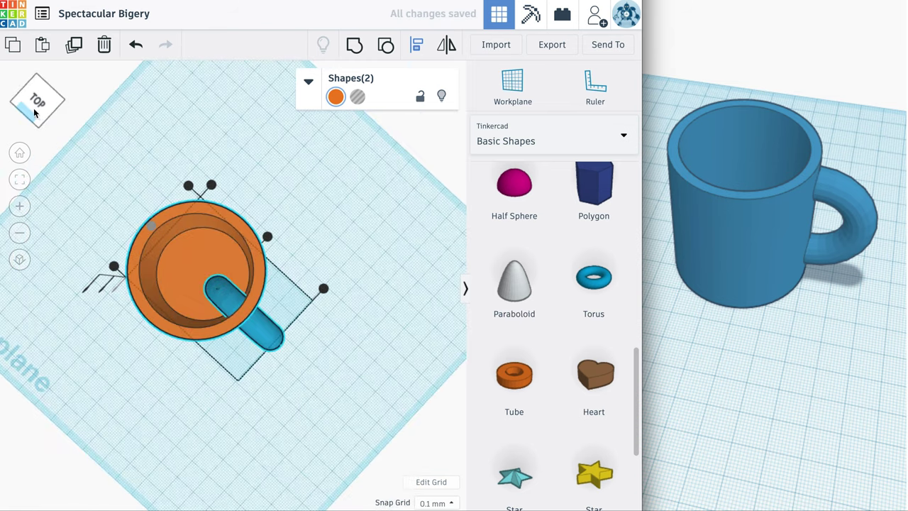
pyautogui.click(42, 106)
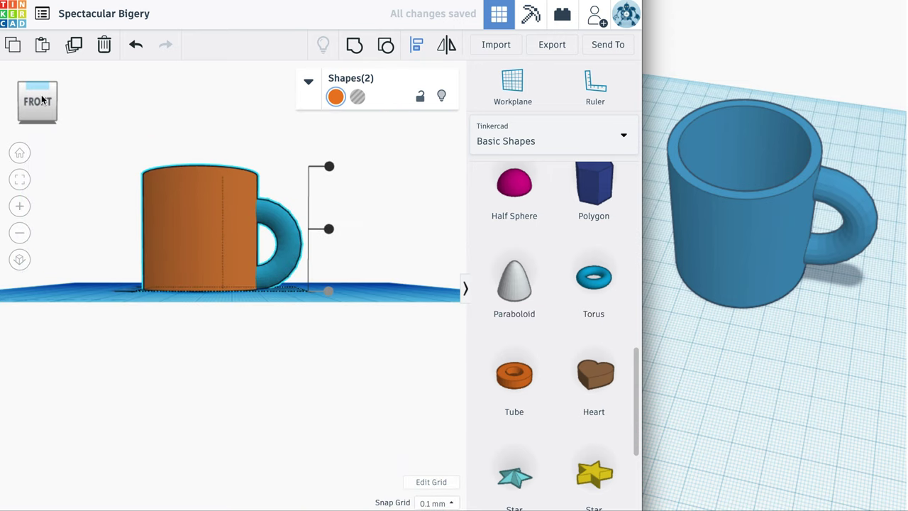
pyautogui.click(42, 102)
pyautogui.click(281, 274)
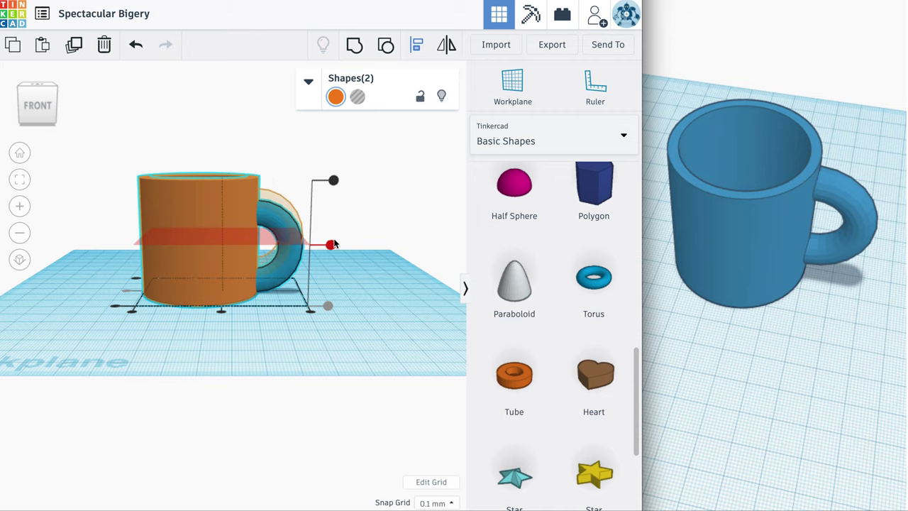
pyautogui.click(330, 245)
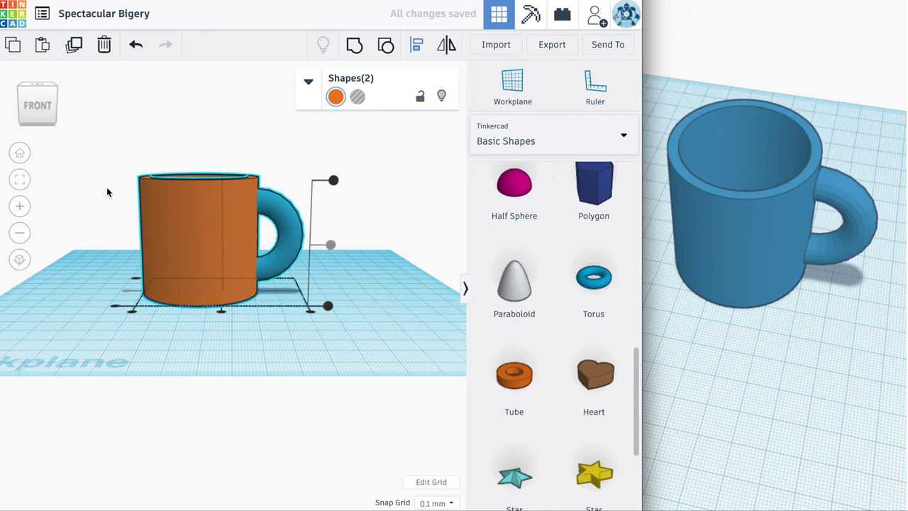
pyautogui.moveTo(26, 105); pyautogui.dragTo(30, 119)
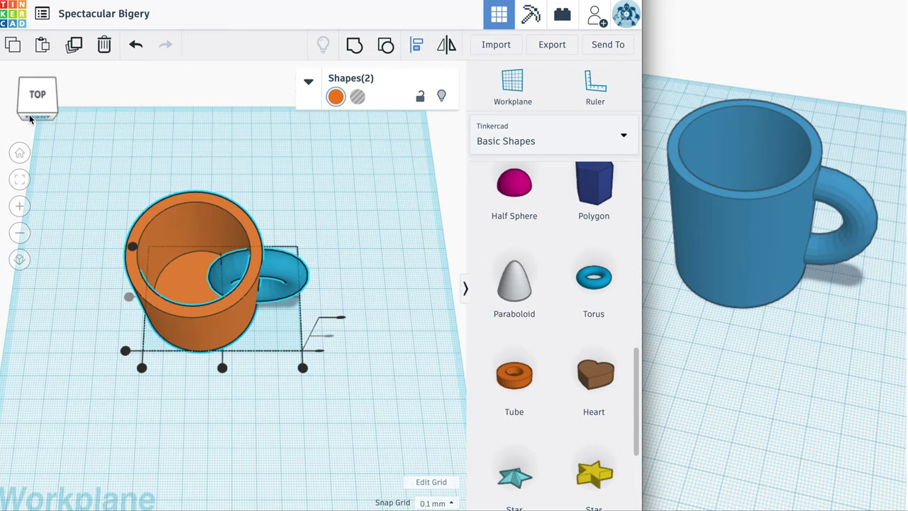
# Move the torus off the mug to the right
pyautogui.click(277, 332)
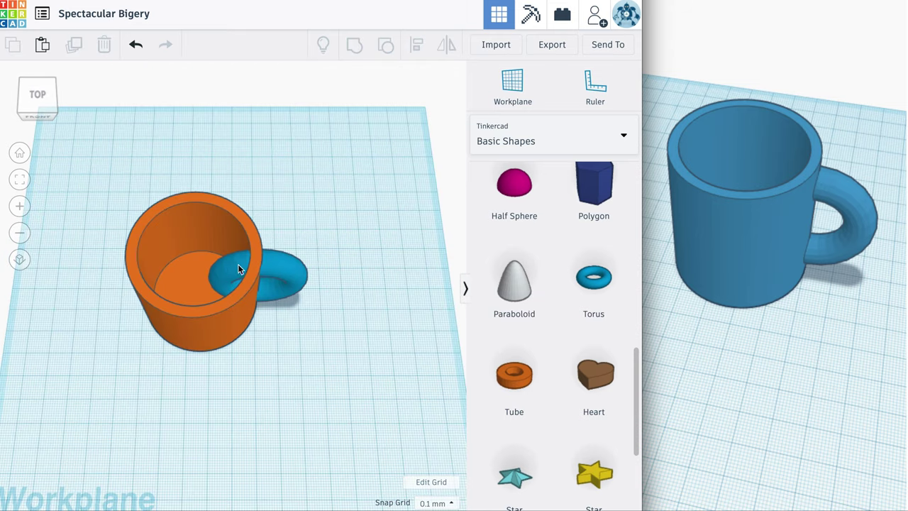
pyautogui.moveTo(37, 95); pyautogui.dragTo(37, 90)
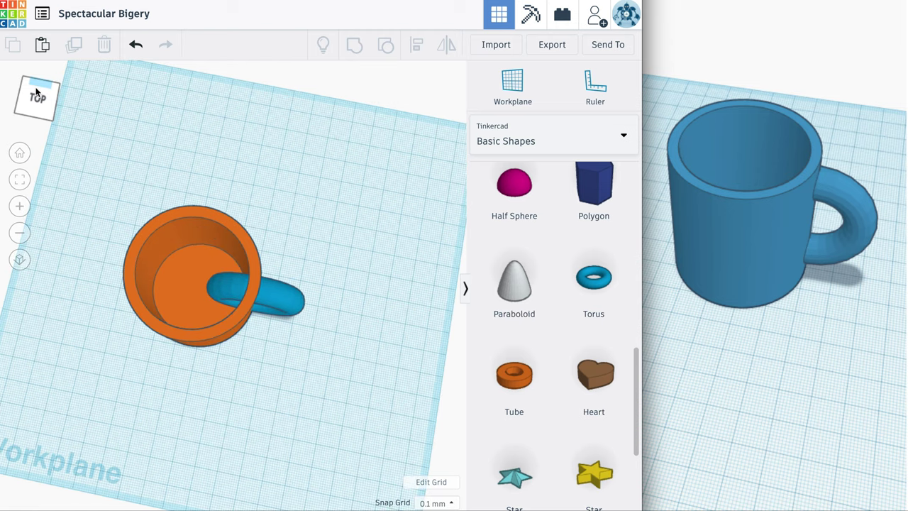
pyautogui.click(38, 109)
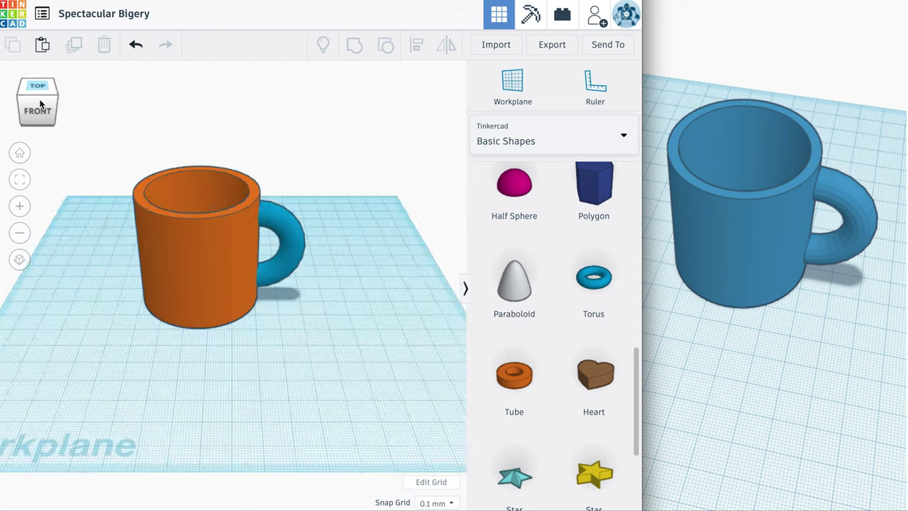
pyautogui.click(39, 108)
pyautogui.moveTo(39, 109); pyautogui.dragTo(35, 113)
pyautogui.click(39, 110)
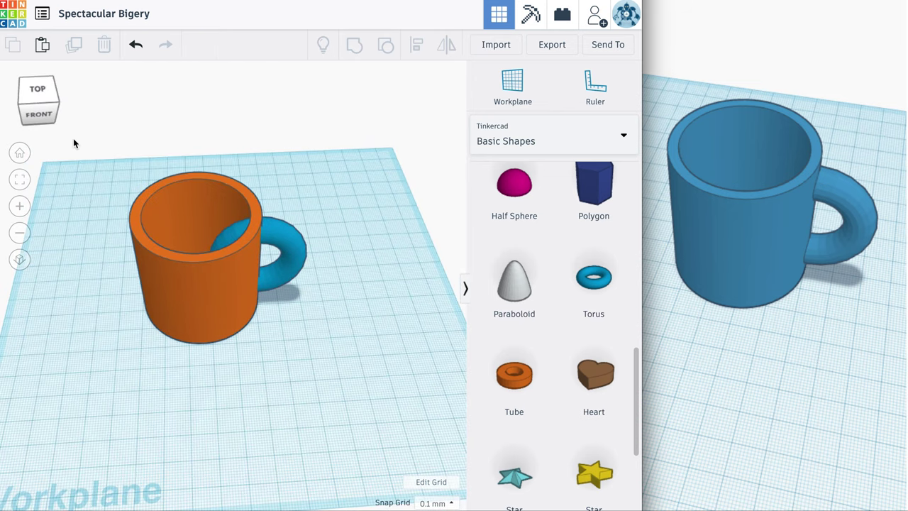
pyautogui.click(44, 113)
pyautogui.moveTo(294, 249); pyautogui.dragTo(386, 255)
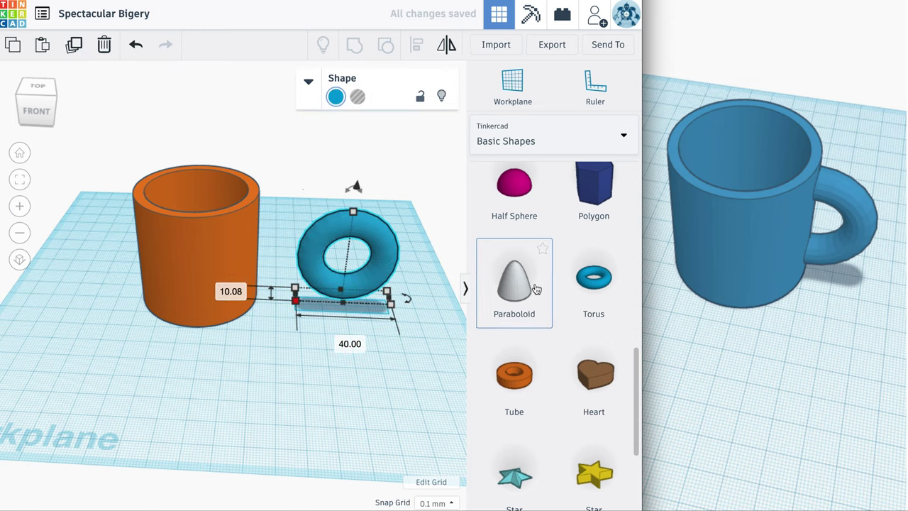
# Place a box hole beside the torus and raise its height to 47.90
pyautogui.scroll(8, 536, 288)
pyautogui.scroll(2, 536, 288)
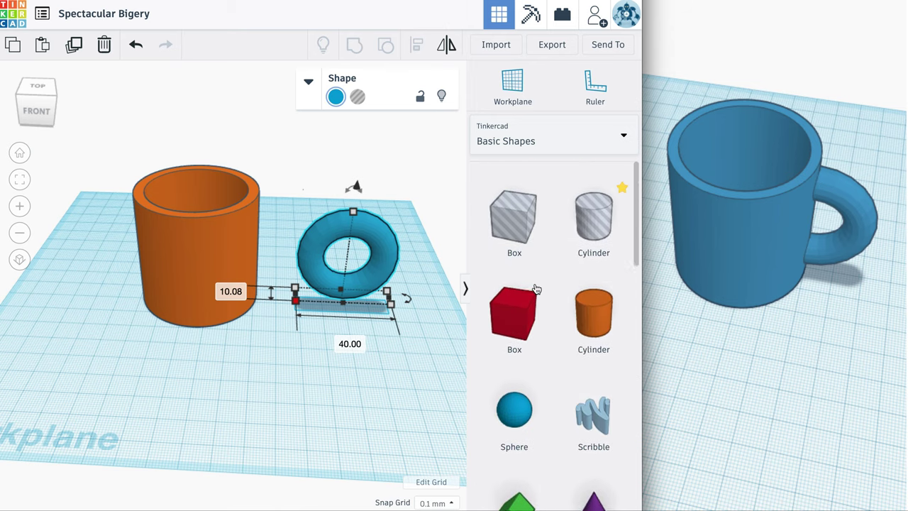
pyautogui.moveTo(514, 206); pyautogui.dragTo(296, 324)
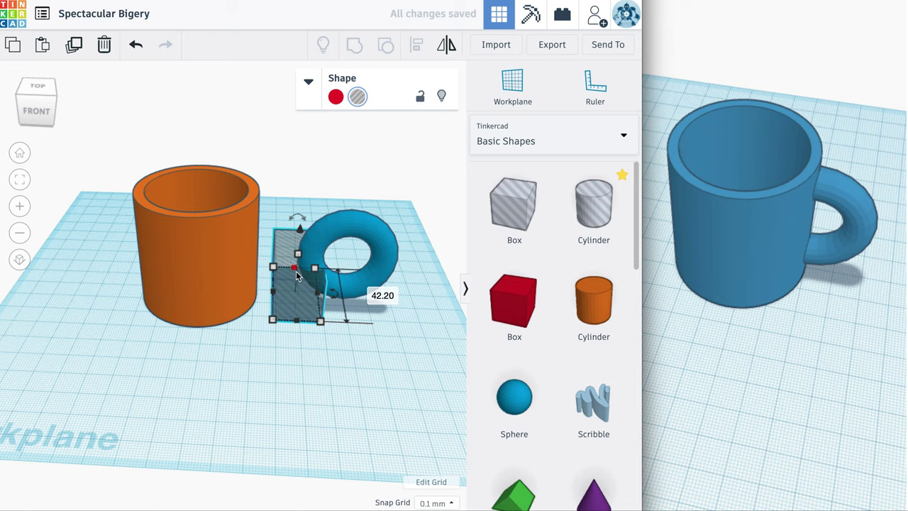
pyautogui.moveTo(299, 254); pyautogui.dragTo(306, 197)
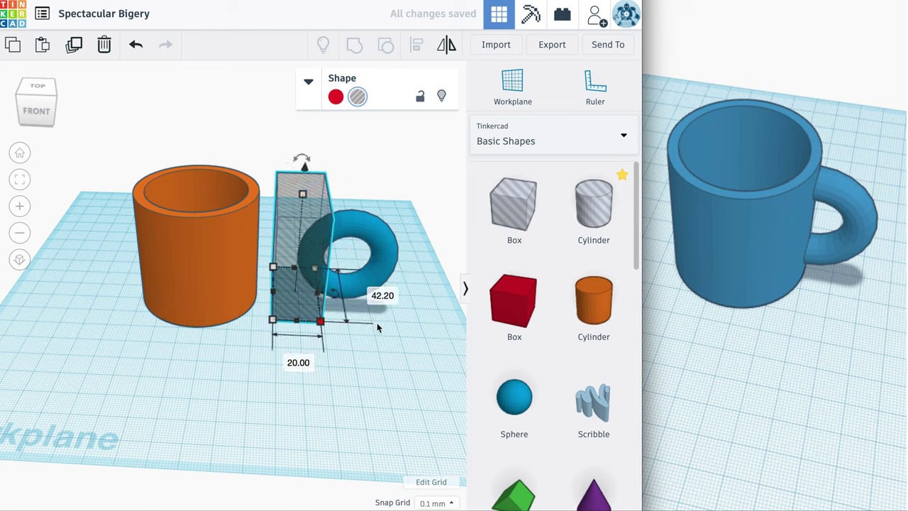
# Align the torus's left edge with the box hole and group them into a half ring
pyautogui.keyDown('shift'); pyautogui.click(378, 235); pyautogui.keyUp('shift')
pyautogui.press('l')
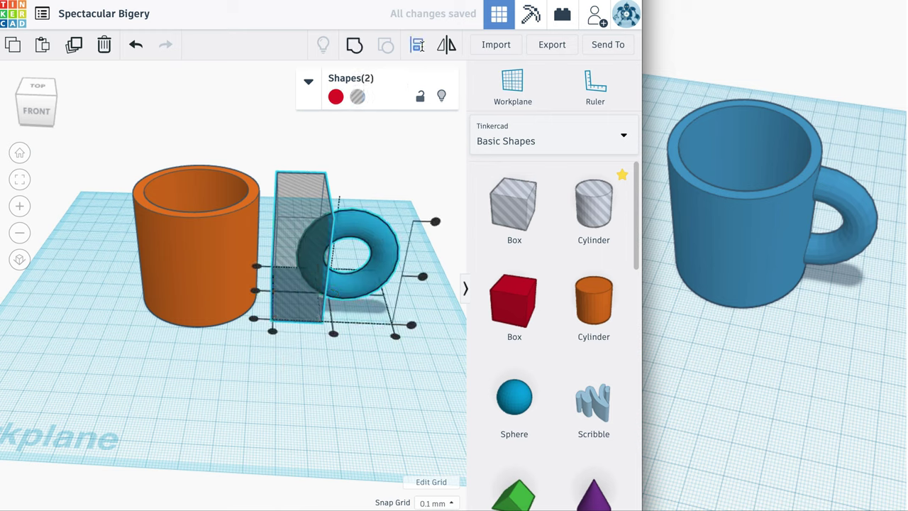
pyautogui.click(273, 332)
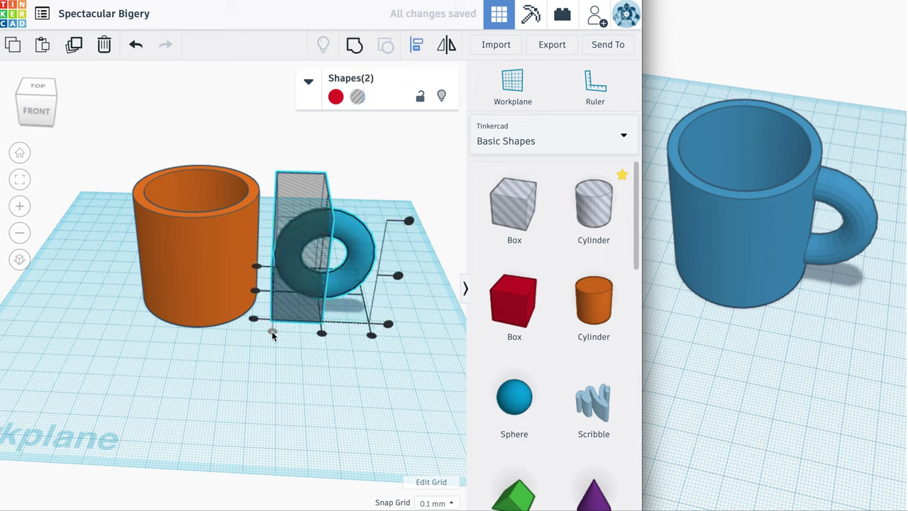
pyautogui.click(355, 44)
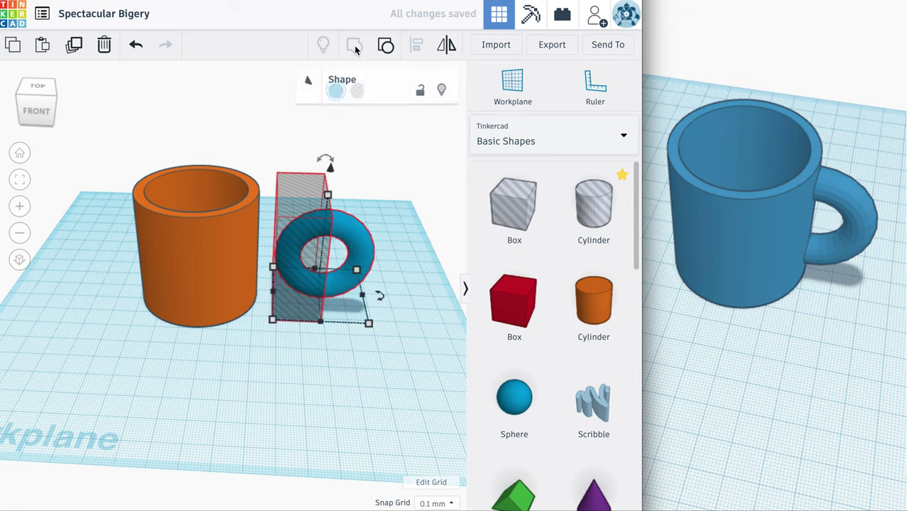
# Push the half-ring handle into position against the cylinder's side
pyautogui.click(40, 124)
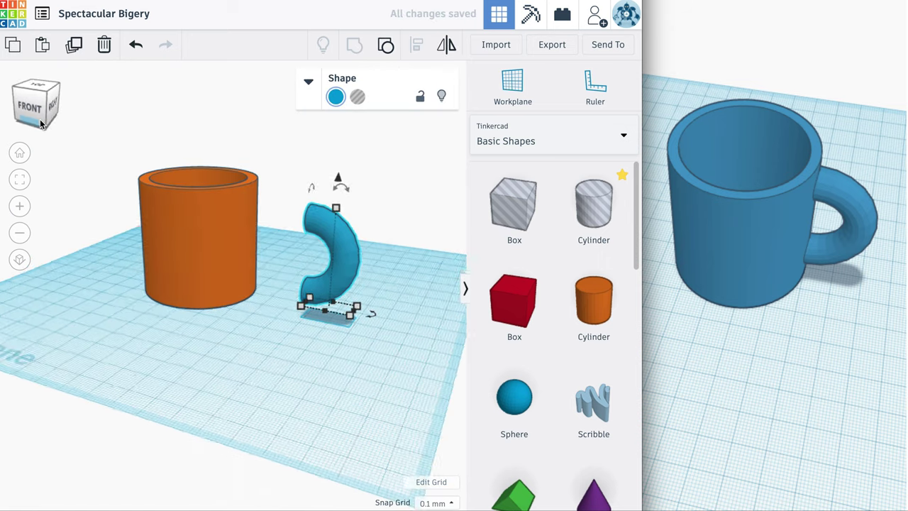
pyautogui.click(36, 126)
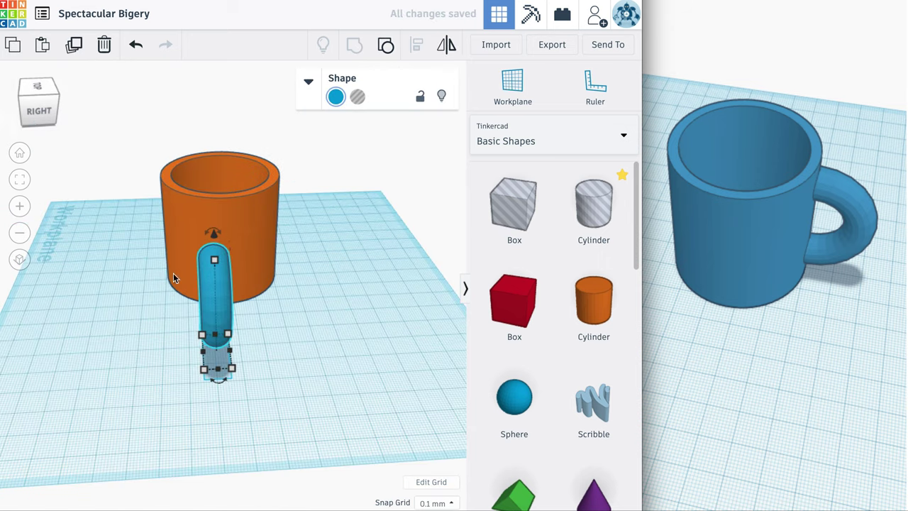
pyautogui.moveTo(209, 294); pyautogui.dragTo(224, 260)
pyautogui.moveTo(279, 320); pyautogui.dragTo(179, 249)
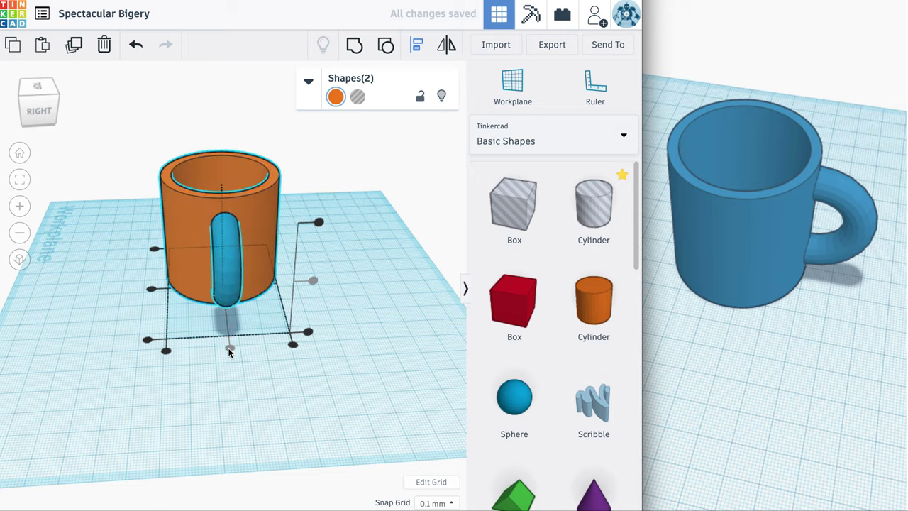
pyautogui.moveTo(37, 106); pyautogui.dragTo(42, 124)
pyautogui.click(43, 121)
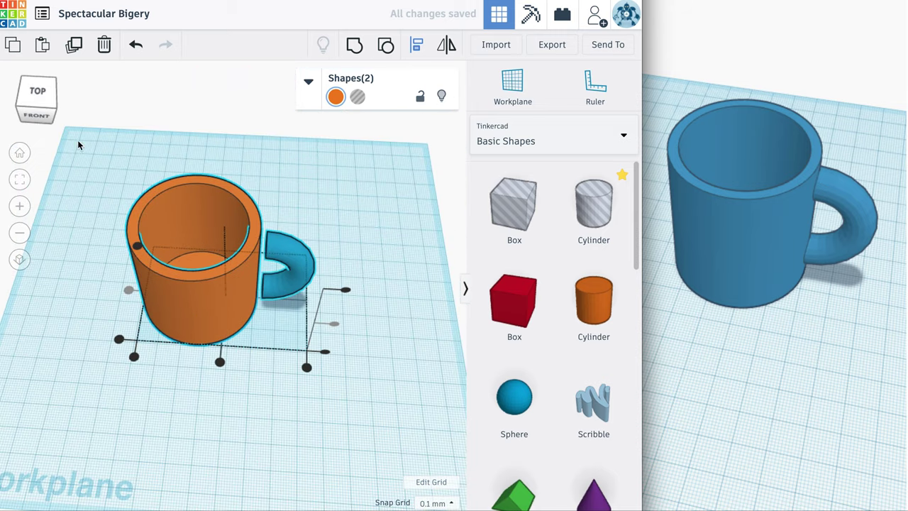
pyautogui.click(288, 383)
pyautogui.click(286, 281)
pyautogui.moveTo(286, 280); pyautogui.dragTo(277, 280)
pyautogui.click(37, 113)
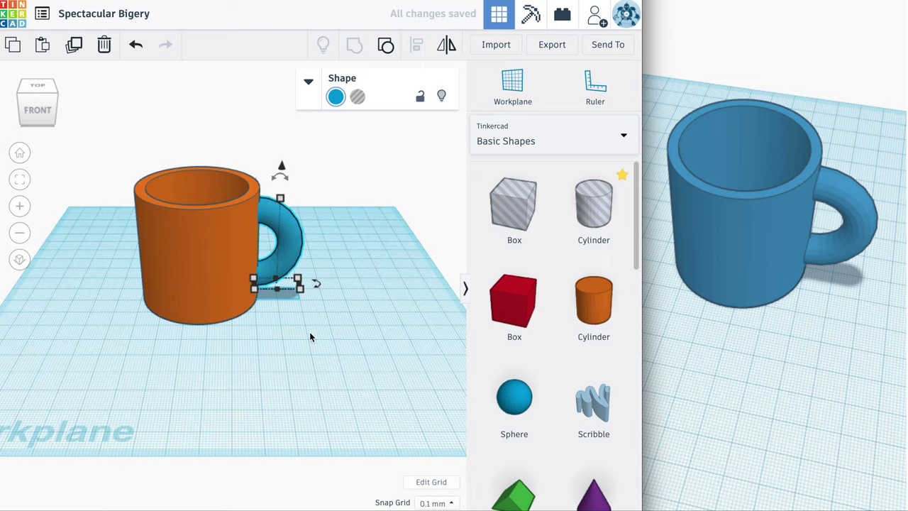
# Colour the mug and handle blue and group them into one shape
pyautogui.moveTo(211, 236); pyautogui.dragTo(193, 219)
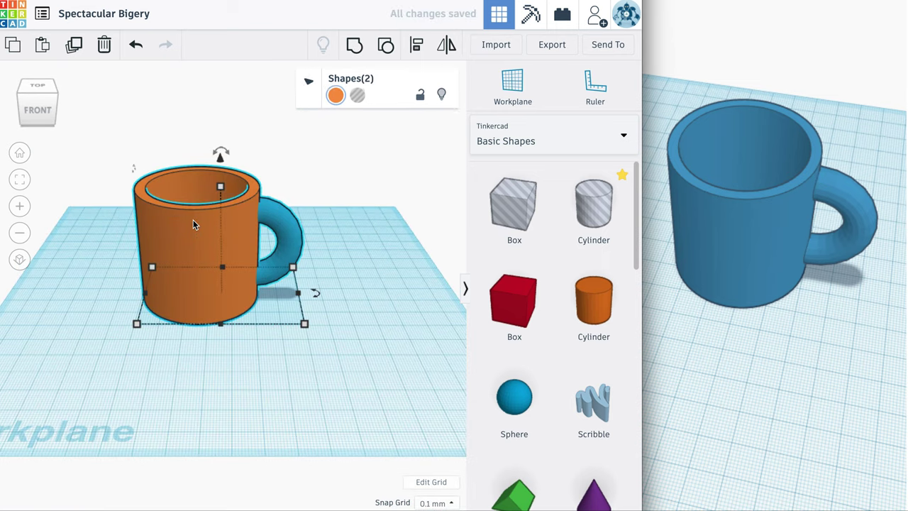
pyautogui.click(337, 98)
pyautogui.click(452, 181)
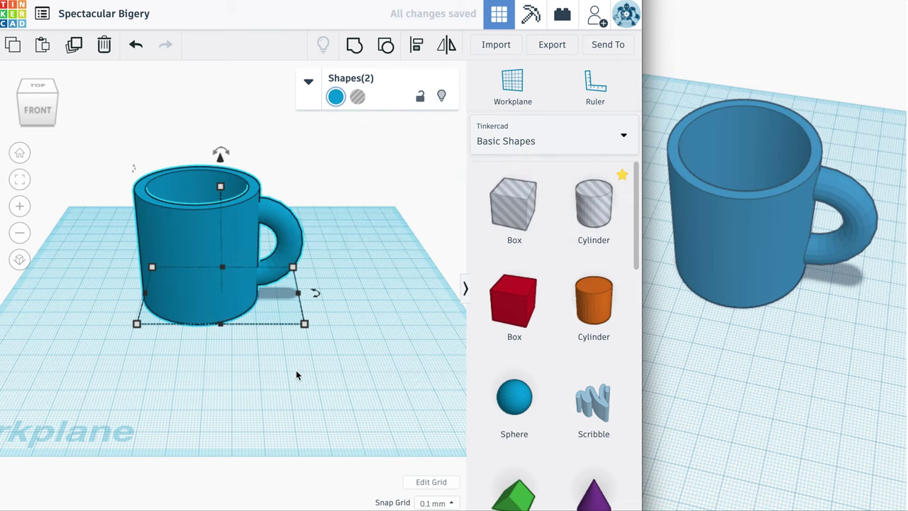
pyautogui.click(354, 44)
pyautogui.click(28, 111)
pyautogui.moveTo(28, 111); pyautogui.dragTo(25, 122)
pyautogui.click(28, 117)
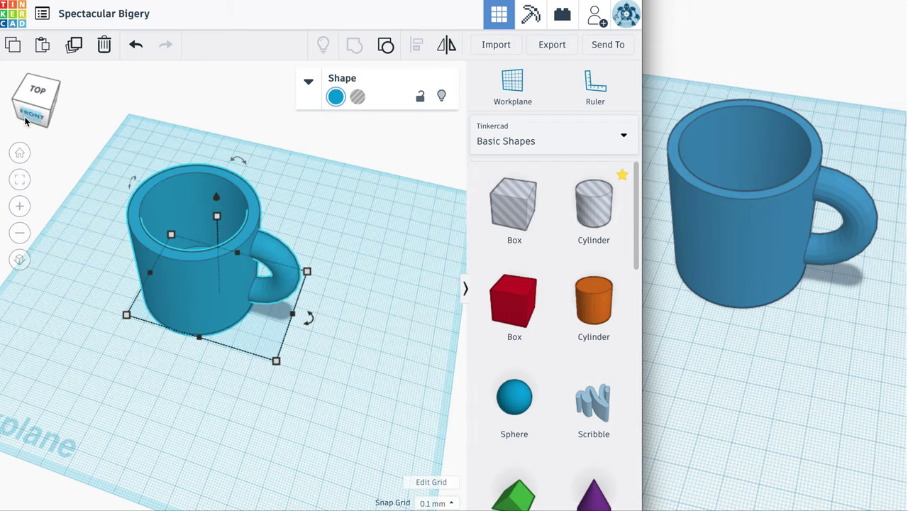
# Undo back to the full torus and box hole, then delete the box hole
pyautogui.click(136, 44)
pyautogui.click(135, 45)
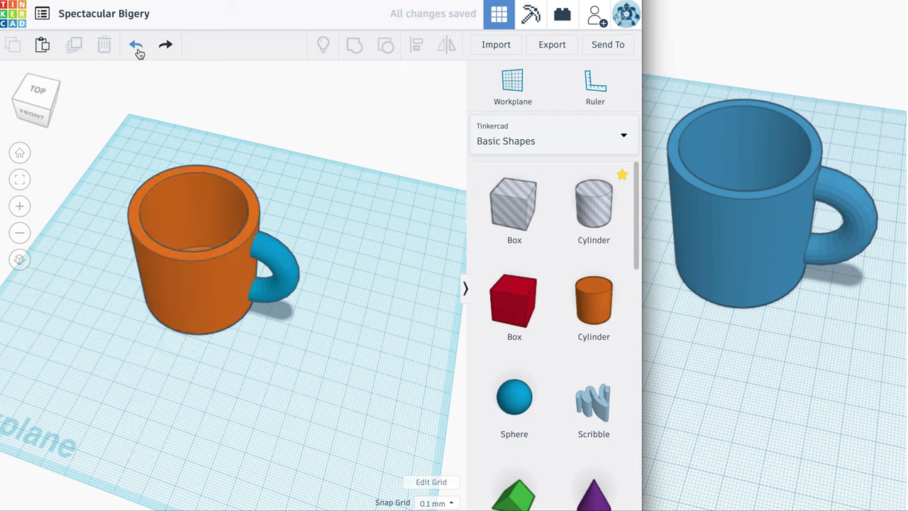
pyautogui.click(138, 49)
pyautogui.click(139, 49)
pyautogui.click(139, 49)
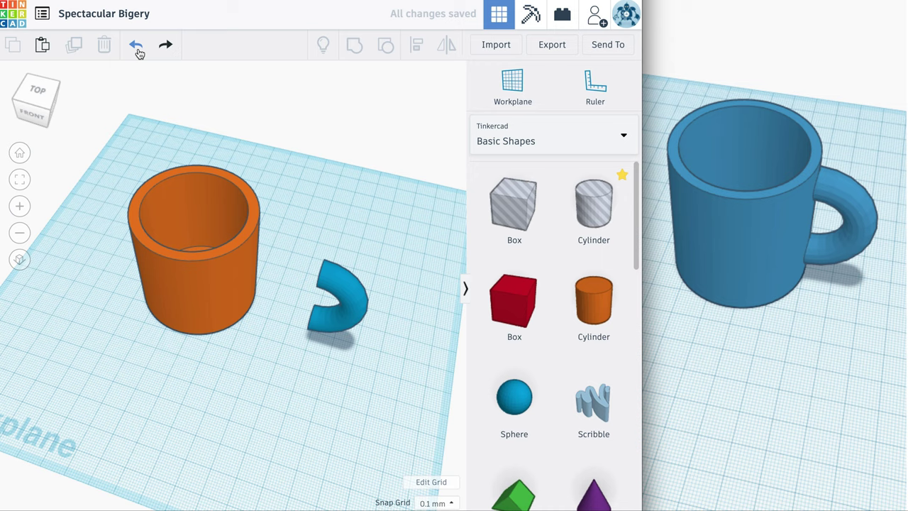
pyautogui.click(139, 49)
pyautogui.click(272, 331)
pyautogui.press('Delete')
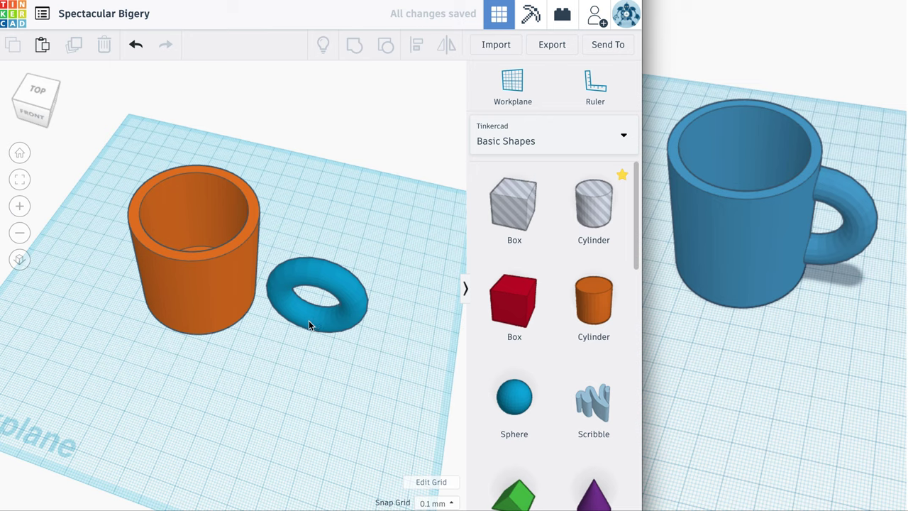
# Place the full torus against the orange cylinder and centre it on the cup along one axis
pyautogui.moveTo(311, 321); pyautogui.dragTo(250, 307)
pyautogui.keyDown('shift'); pyautogui.click(196, 252); pyautogui.keyUp('shift')
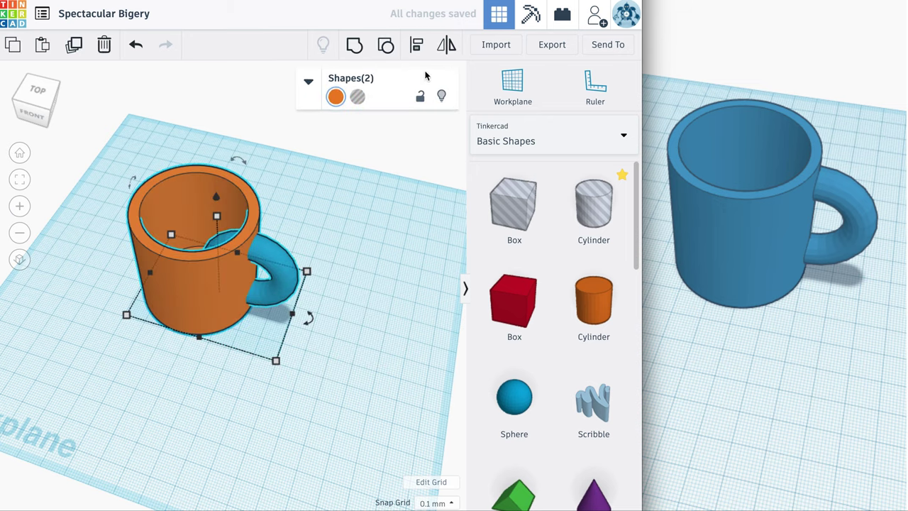
pyautogui.click(416, 46)
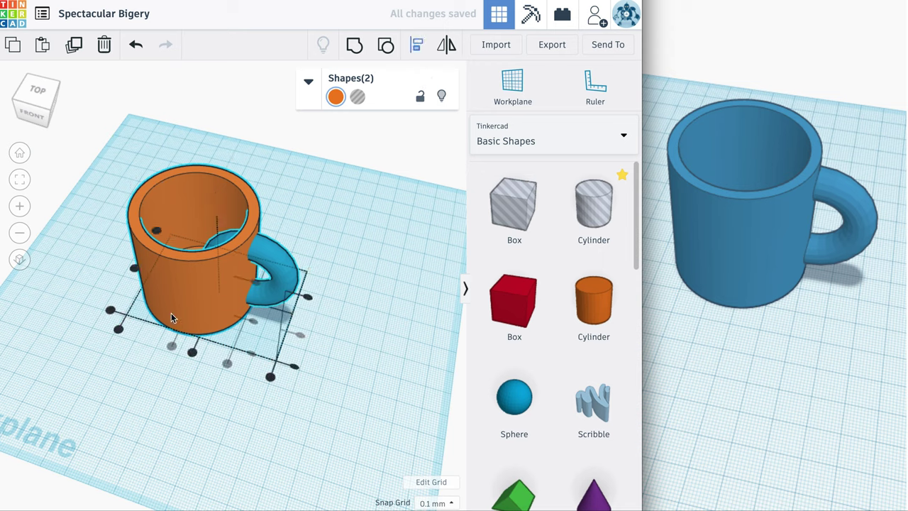
pyautogui.click(133, 268)
pyautogui.click(43, 91)
pyautogui.moveTo(42, 99); pyautogui.dragTo(39, 110)
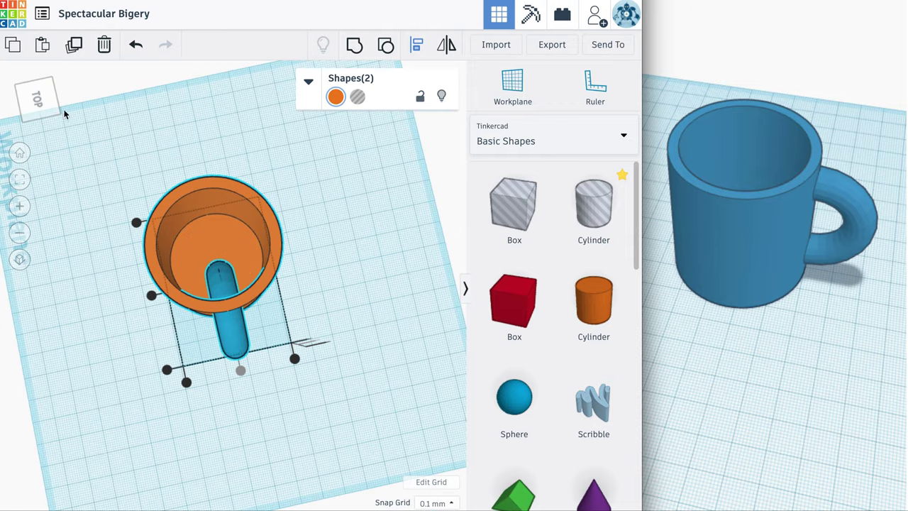
pyautogui.click(37, 100)
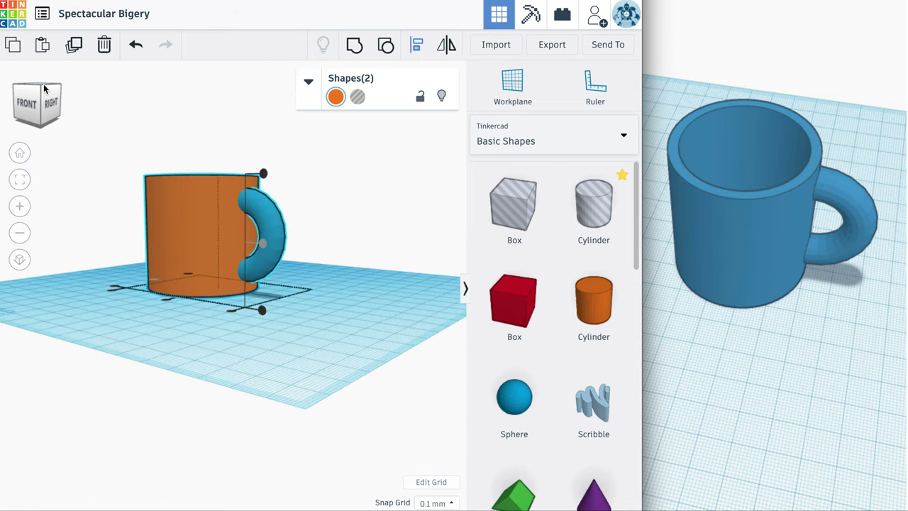
pyautogui.click(44, 88)
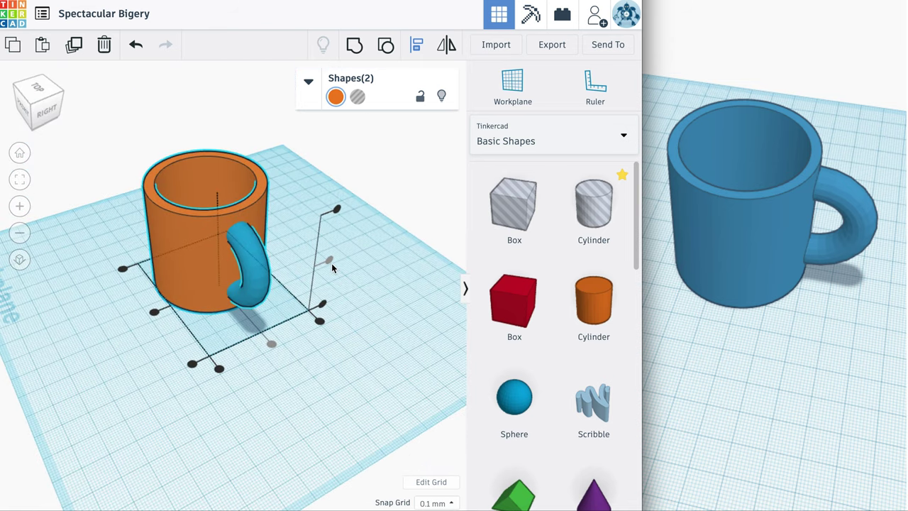
pyautogui.click(54, 104)
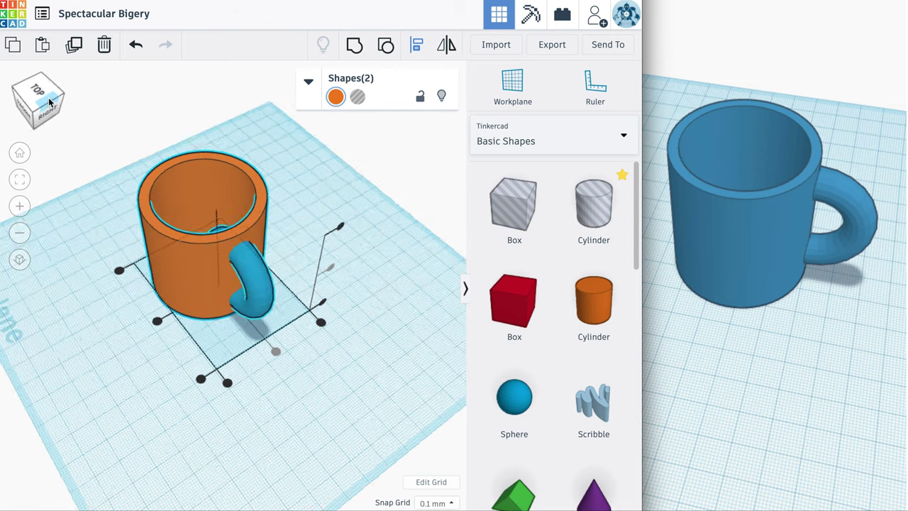
pyautogui.click(110, 204)
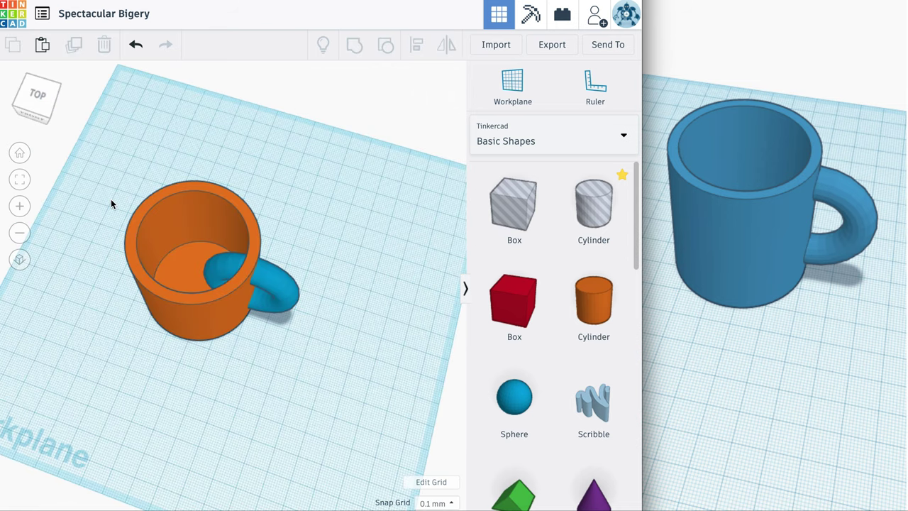
# Ungroup the orange cup into its solid cylinder and hole parts
pyautogui.click(188, 215)
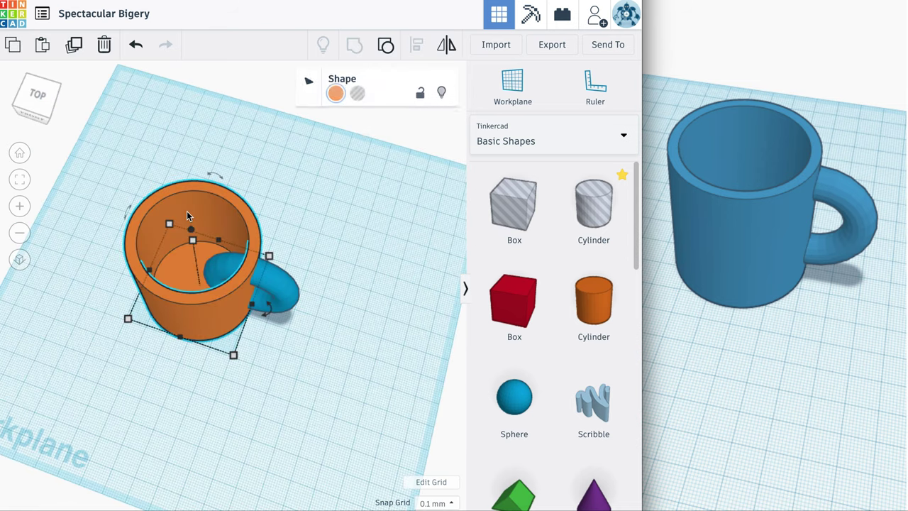
pyautogui.rightClick(392, 46)
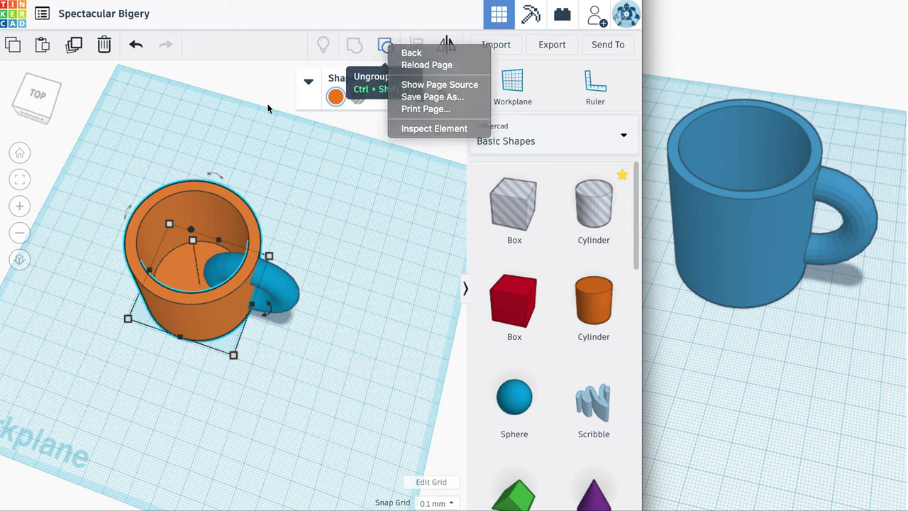
pyautogui.click(383, 47)
pyautogui.click(380, 46)
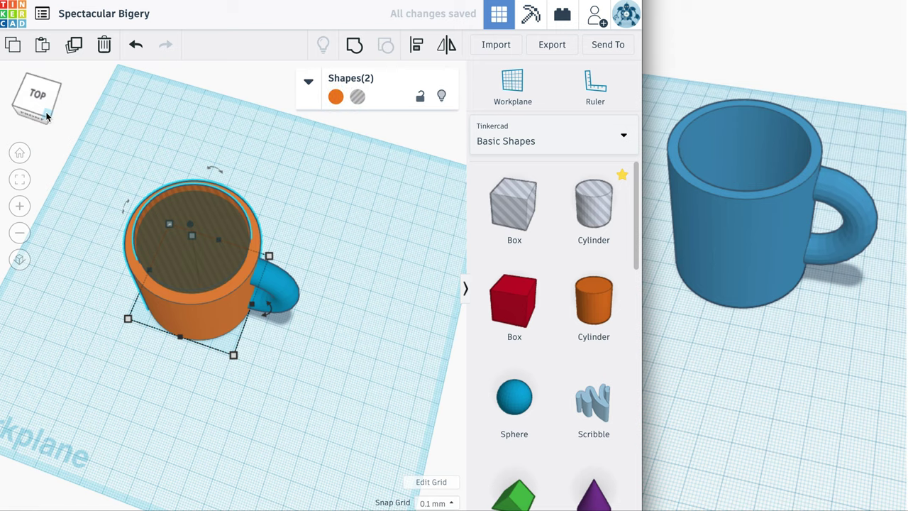
# Group the cylinder, its inner hole and the torus into a single mug
pyautogui.click(38, 92)
pyautogui.moveTo(39, 93)
pyautogui.mouseDown()
pyautogui.moveTo(39, 107)
pyautogui.moveTo(38, 92)
pyautogui.mouseUp()
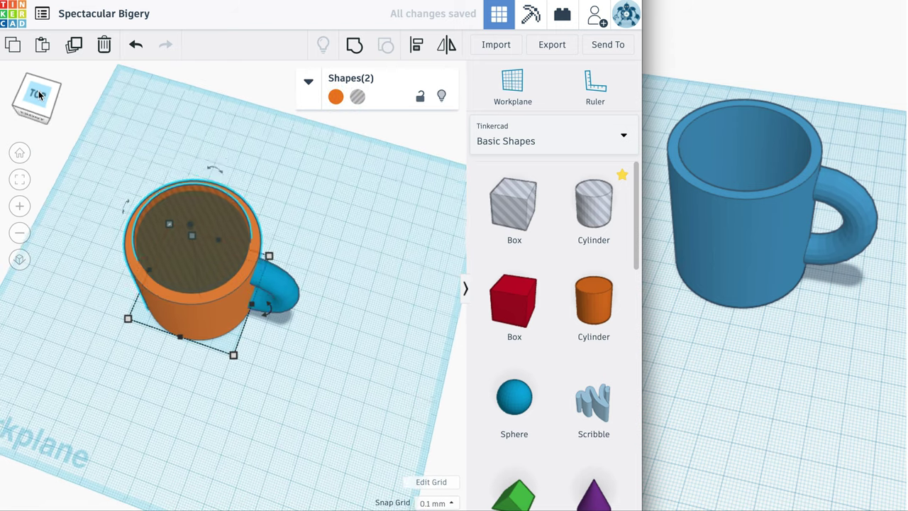
pyautogui.moveTo(319, 376); pyautogui.dragTo(145, 201)
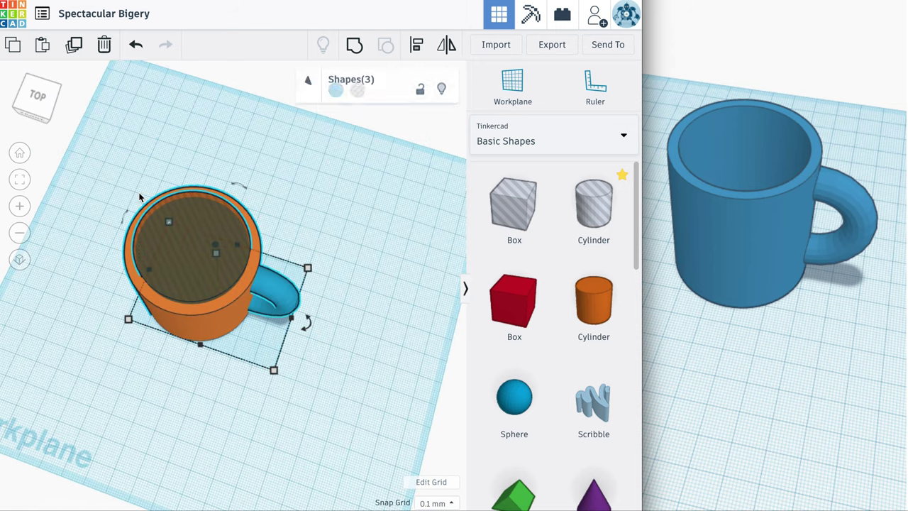
pyautogui.click(354, 45)
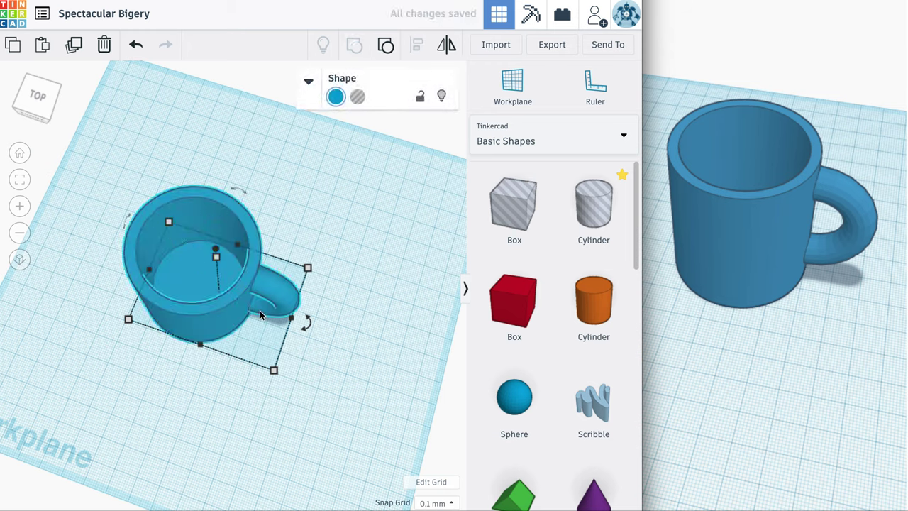
pyautogui.click(31, 98)
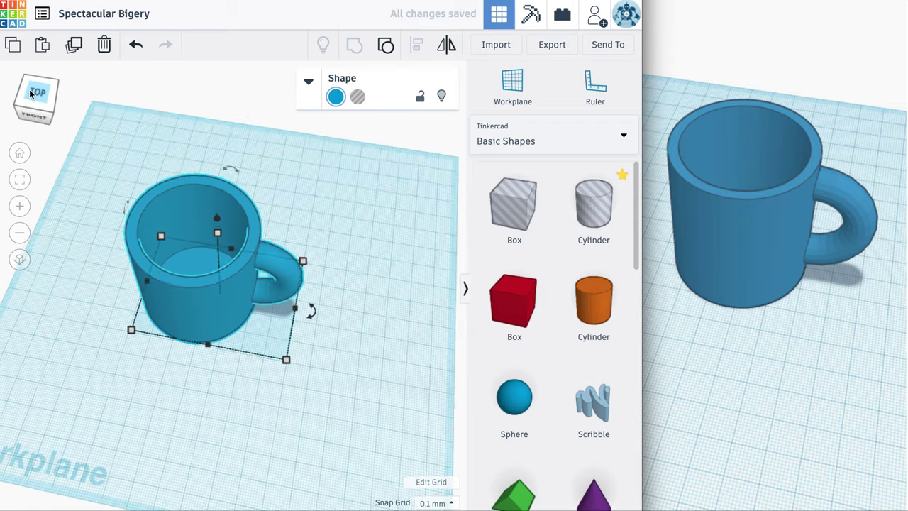
pyautogui.moveTo(23, 89); pyautogui.dragTo(29, 91)
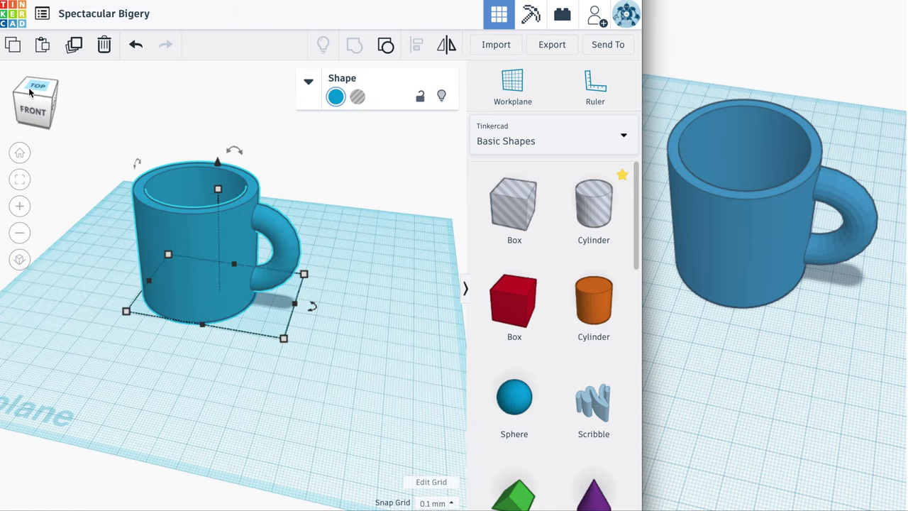
# Colour the grouped mug red and inspect it from above and the front
pyautogui.click(335, 103)
pyautogui.click(341, 181)
pyautogui.click(336, 318)
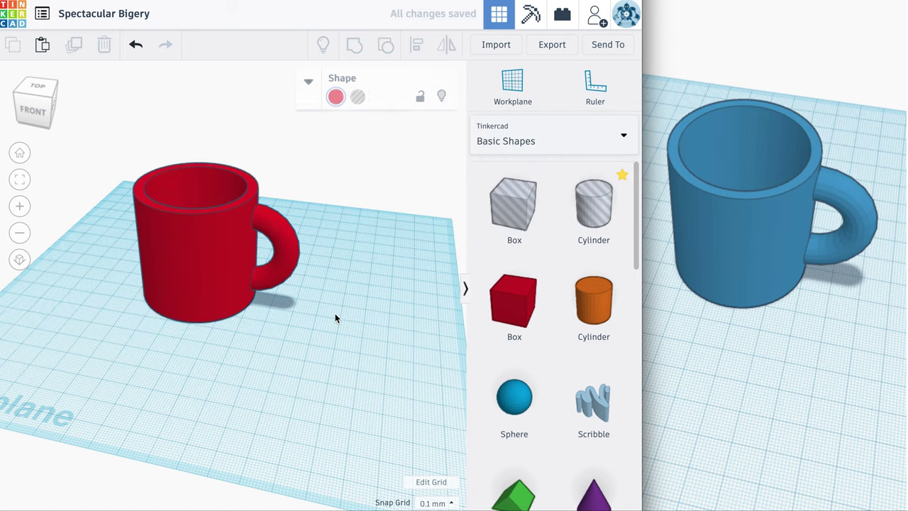
pyautogui.click(23, 112)
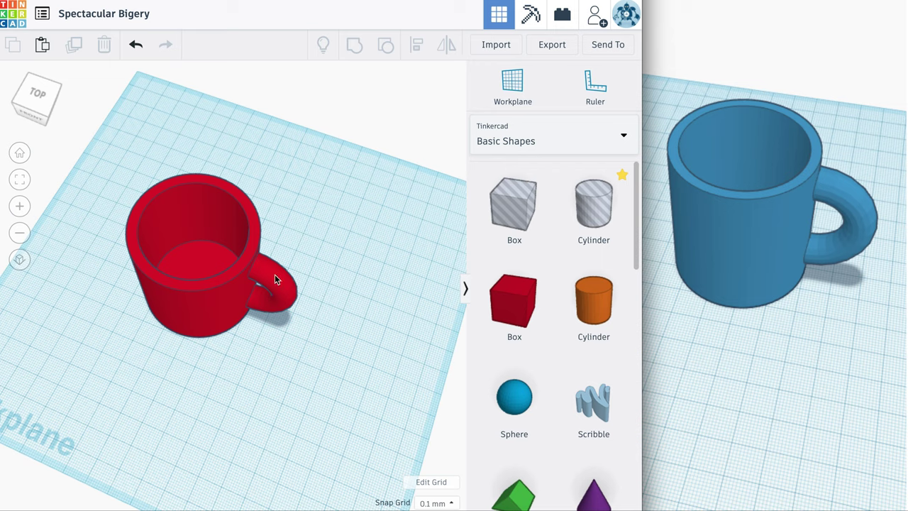
pyautogui.click(30, 103)
pyautogui.moveTo(30, 103)
pyautogui.mouseDown()
pyautogui.moveTo(28, 78)
pyautogui.moveTo(29, 91)
pyautogui.mouseUp()
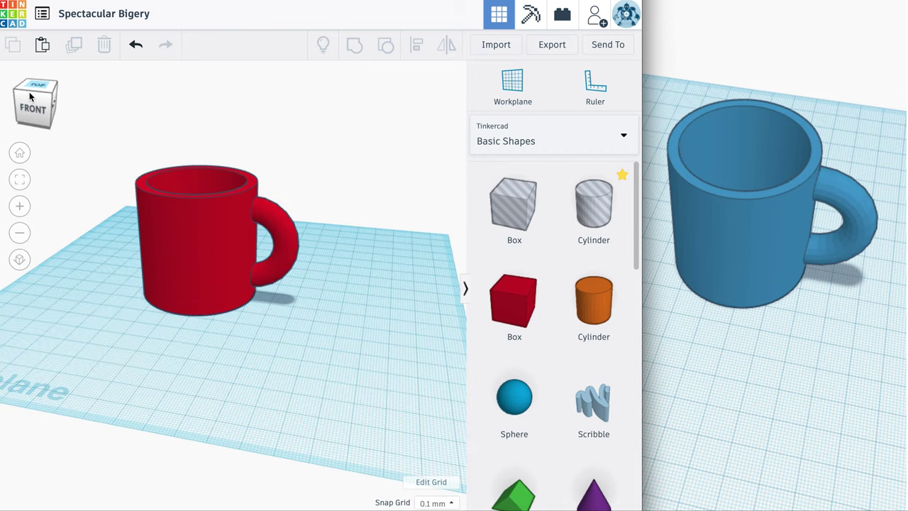